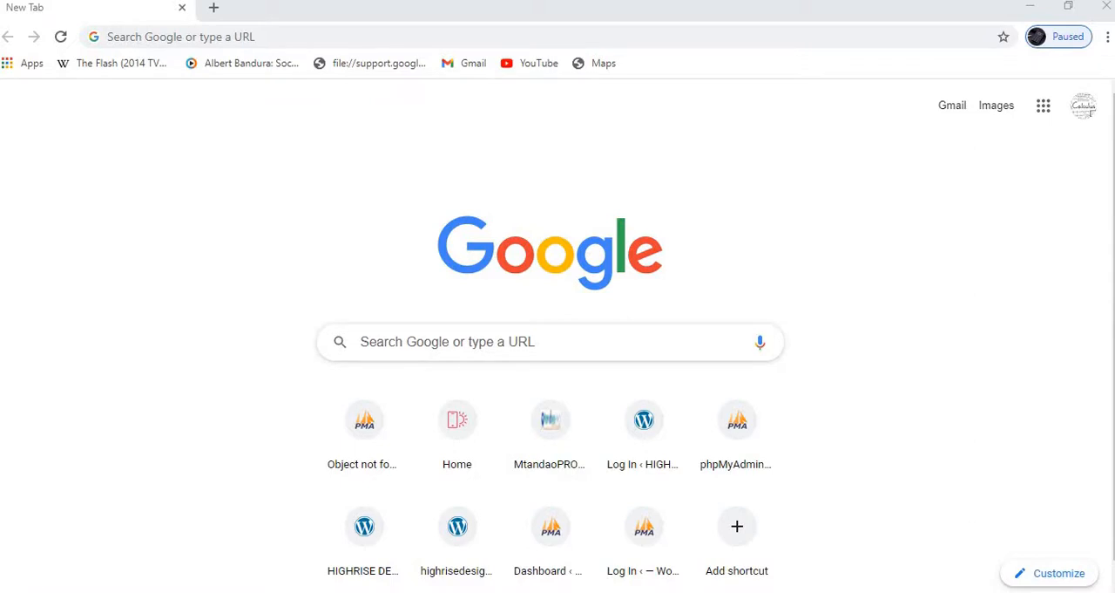
click(172, 37)
click(126, 459)
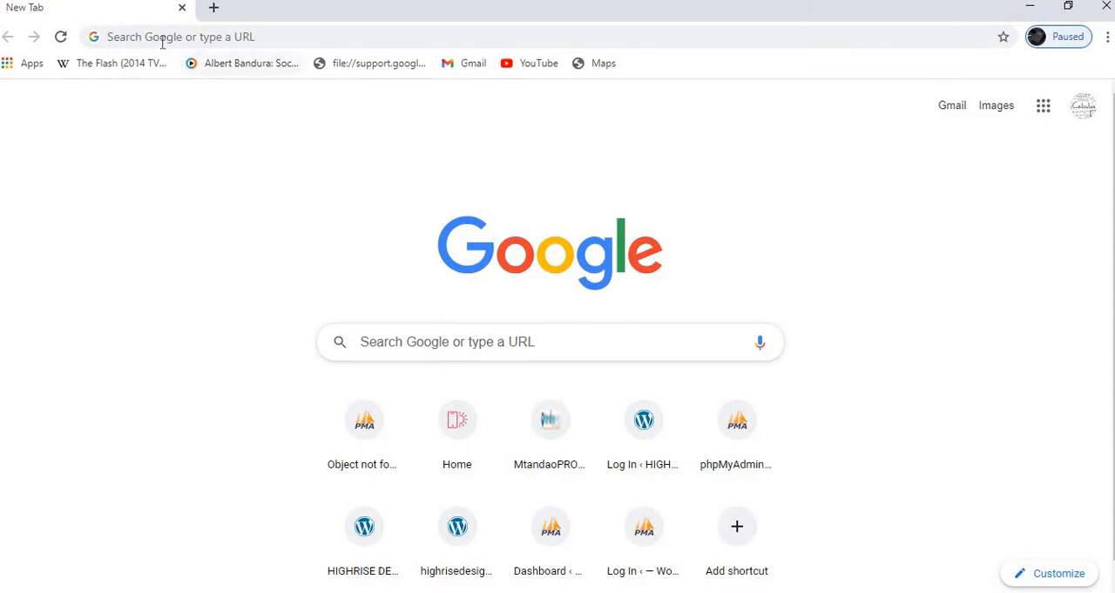
click(191, 41)
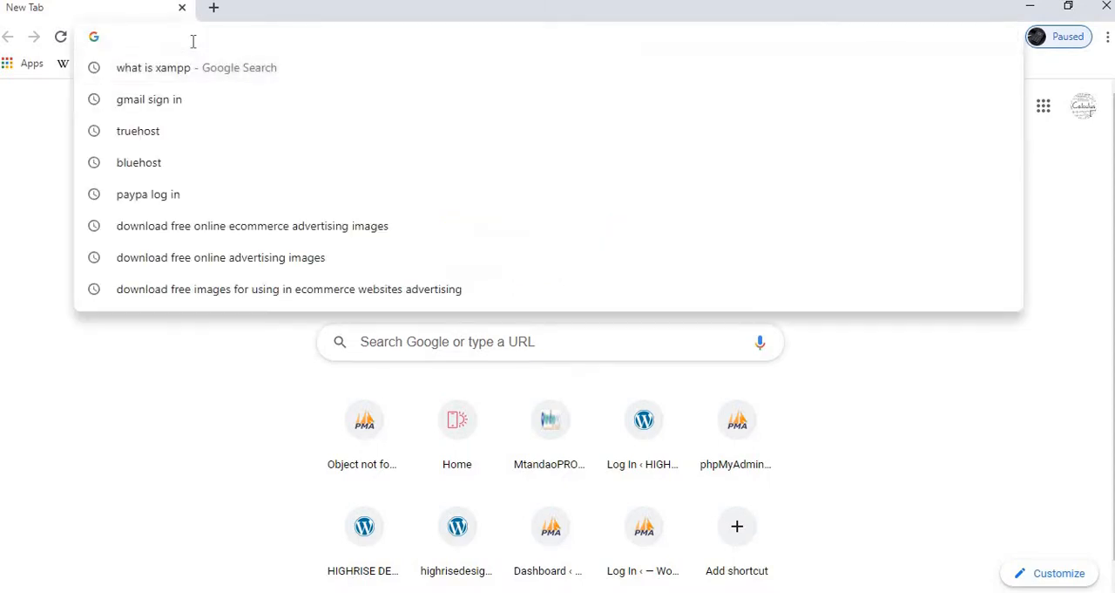
click(199, 447)
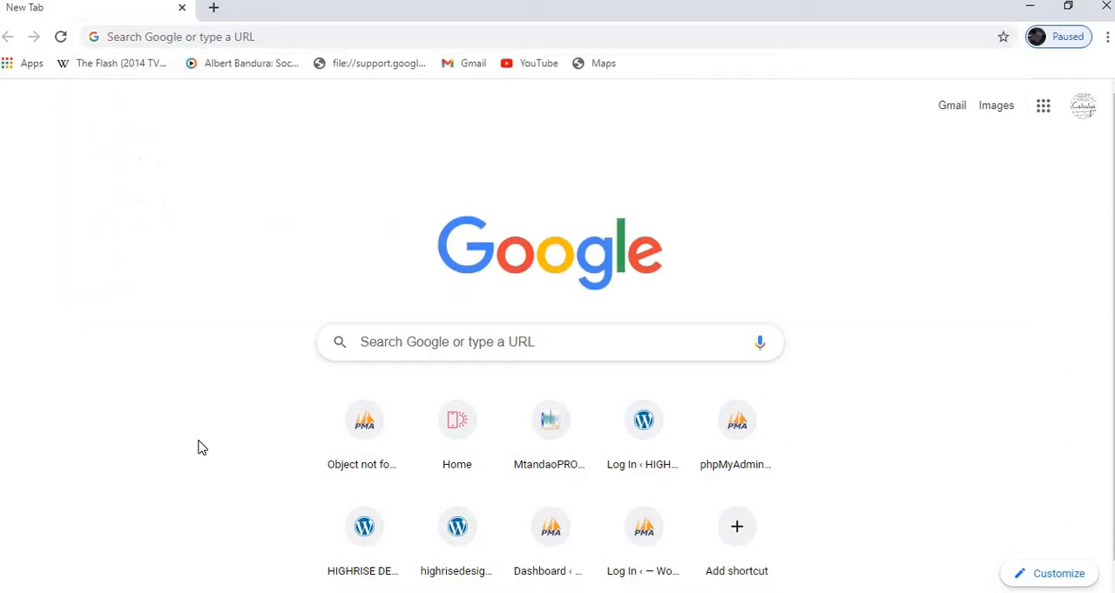
- Search Google for xampp
click(195, 32)
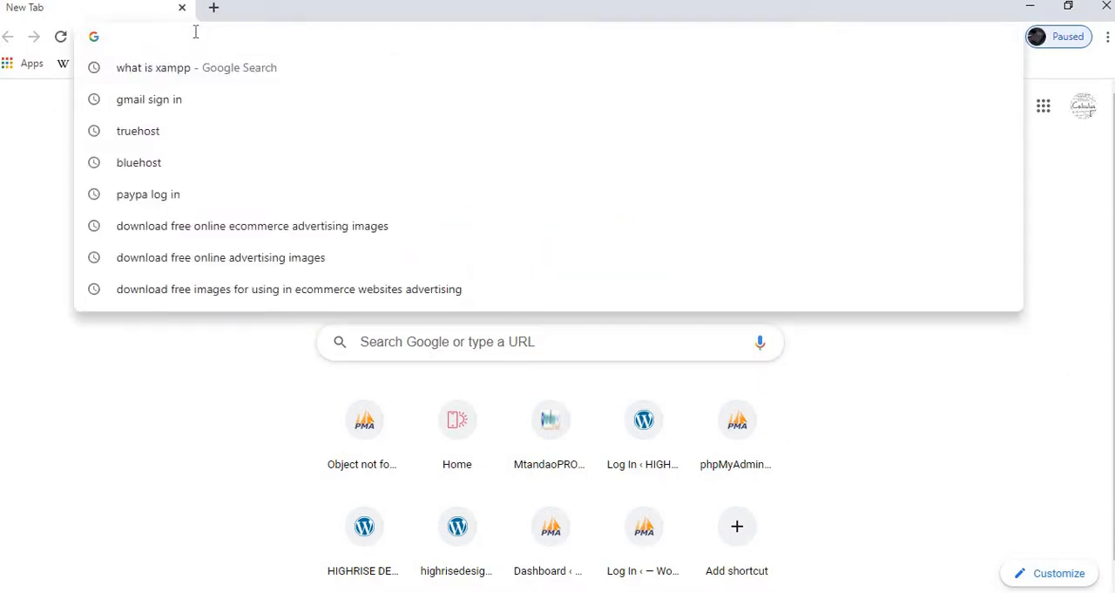
text(xa)
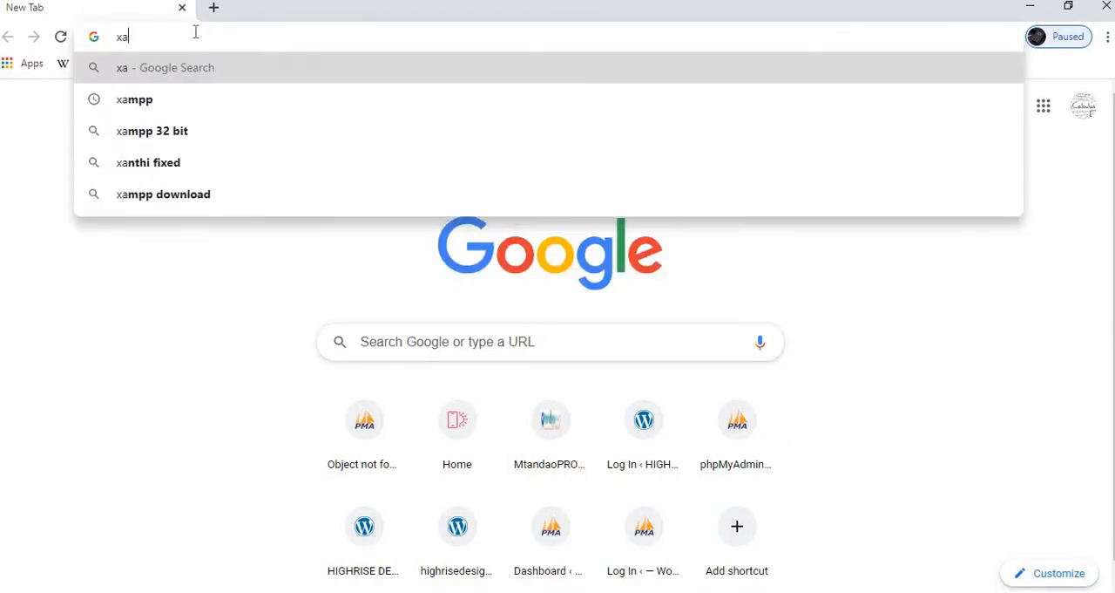
text(mpp)
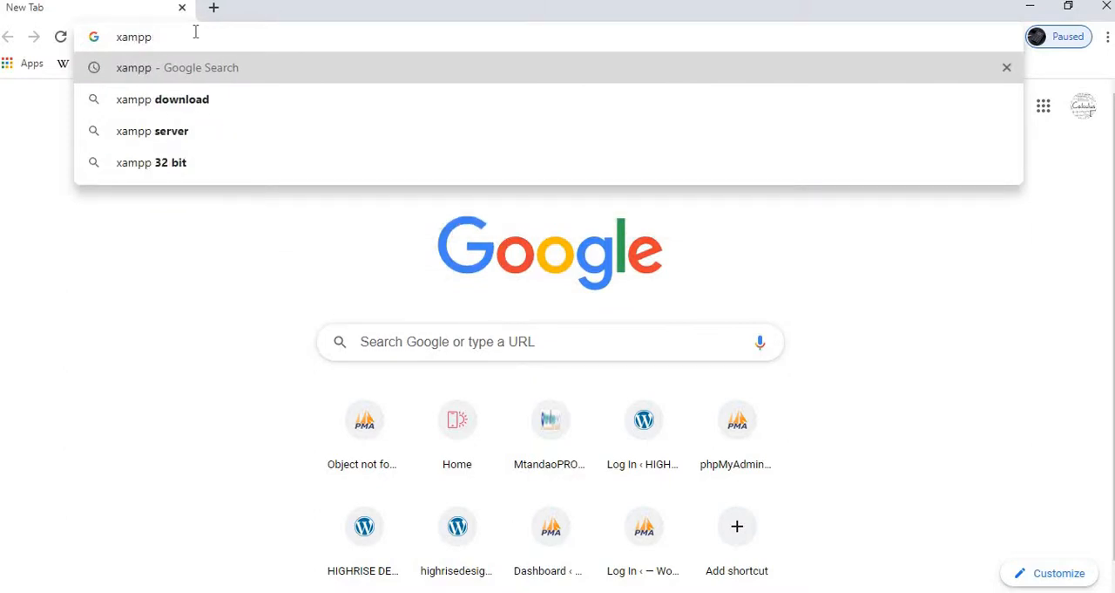
key(Return)
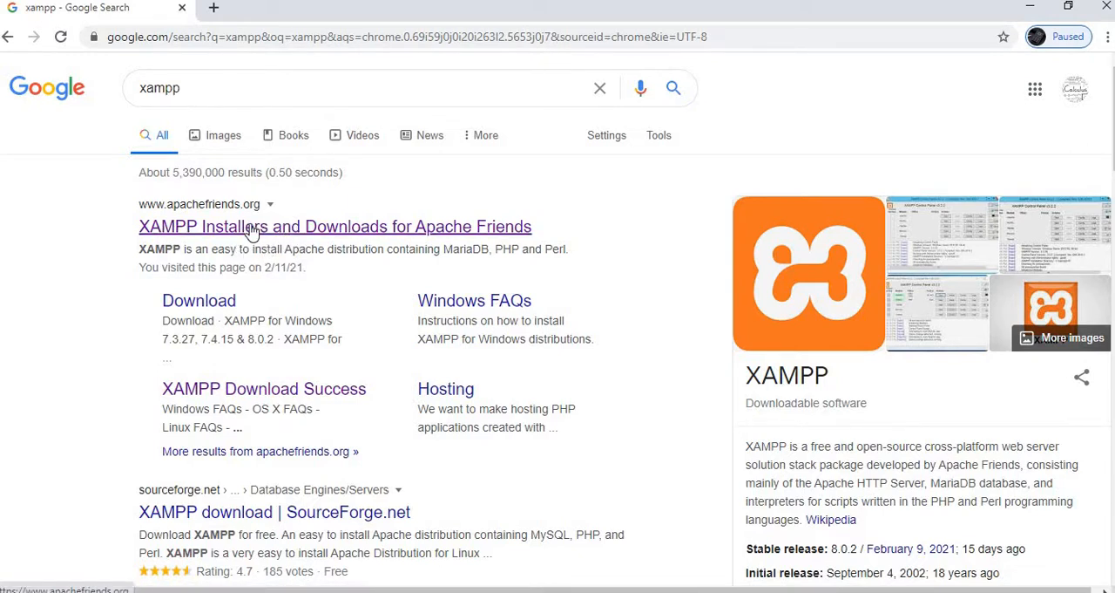
- Open the Apache Friends XAMPP site from the search results and download XAMPP for Windows 8.0.2
click(251, 227)
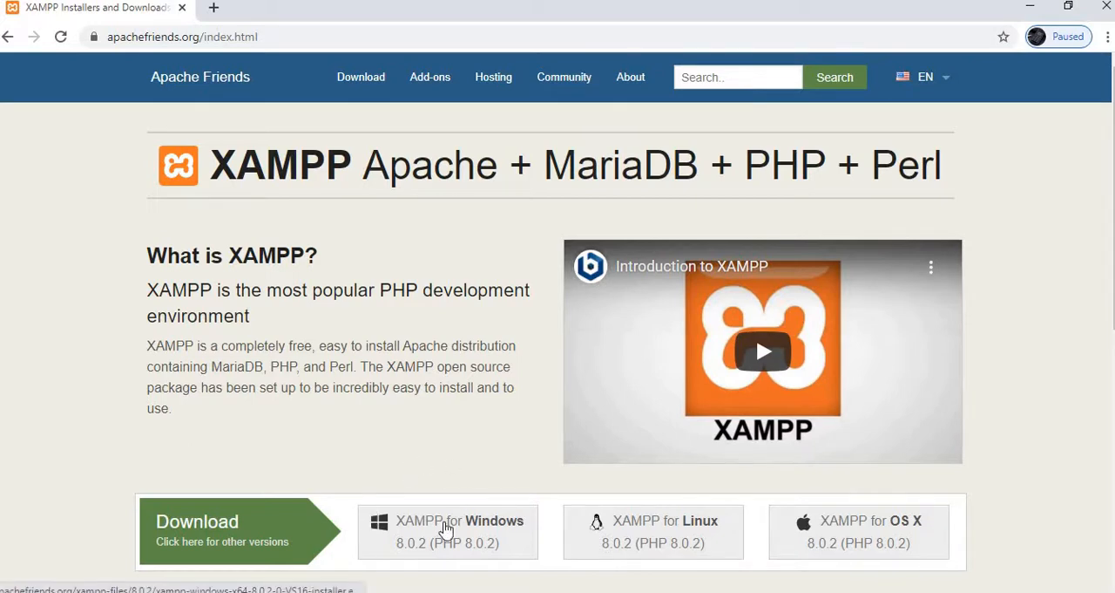
click(446, 528)
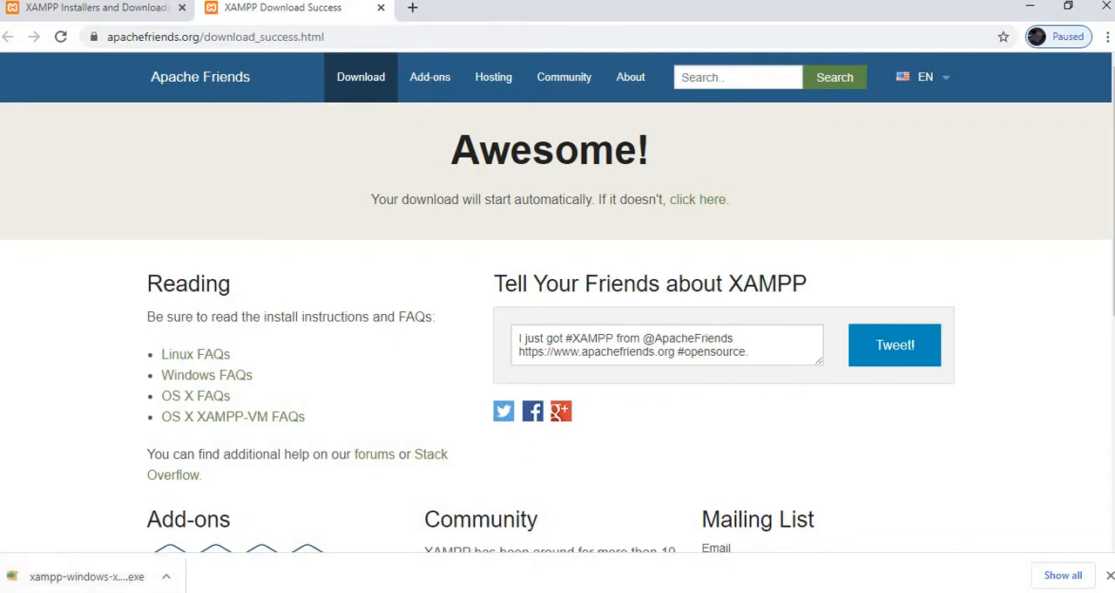
- Run the newly downloaded xampp-windows installer from the Downloads folder as administrator
click(111, 579)
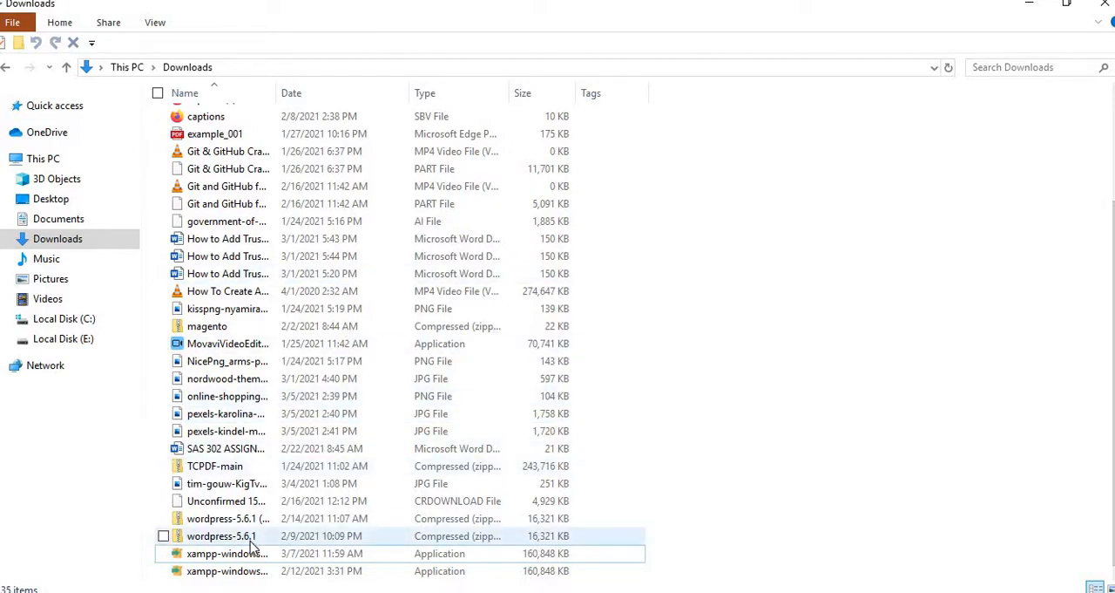
click(163, 554)
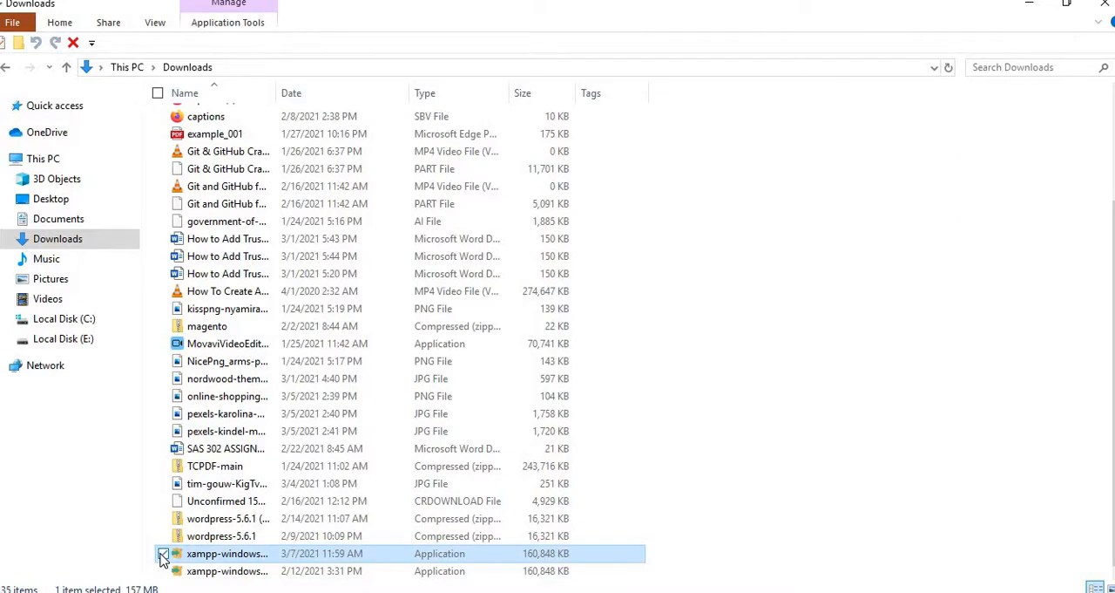
right_click(163, 556)
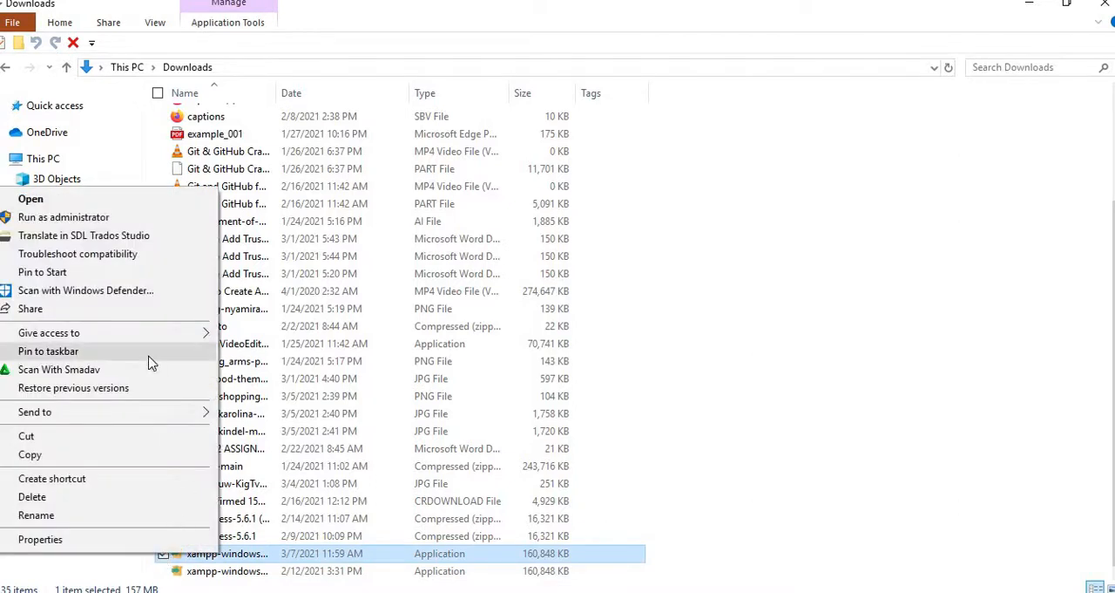
click(137, 219)
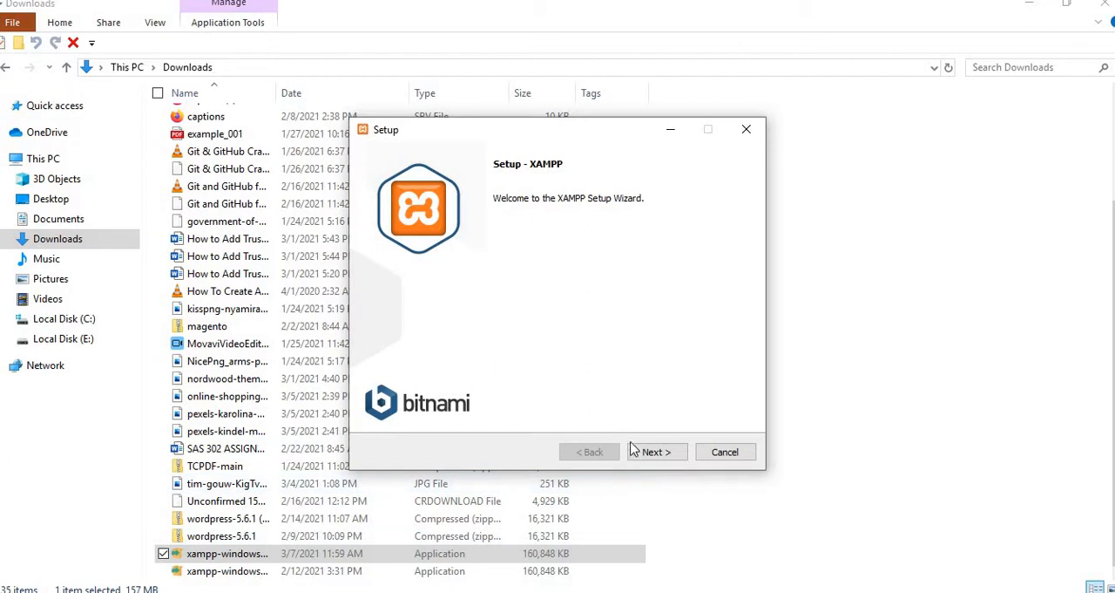
- Keep all components selected in the XAMPP setup and set the installation folder to E:\xampp
click(658, 455)
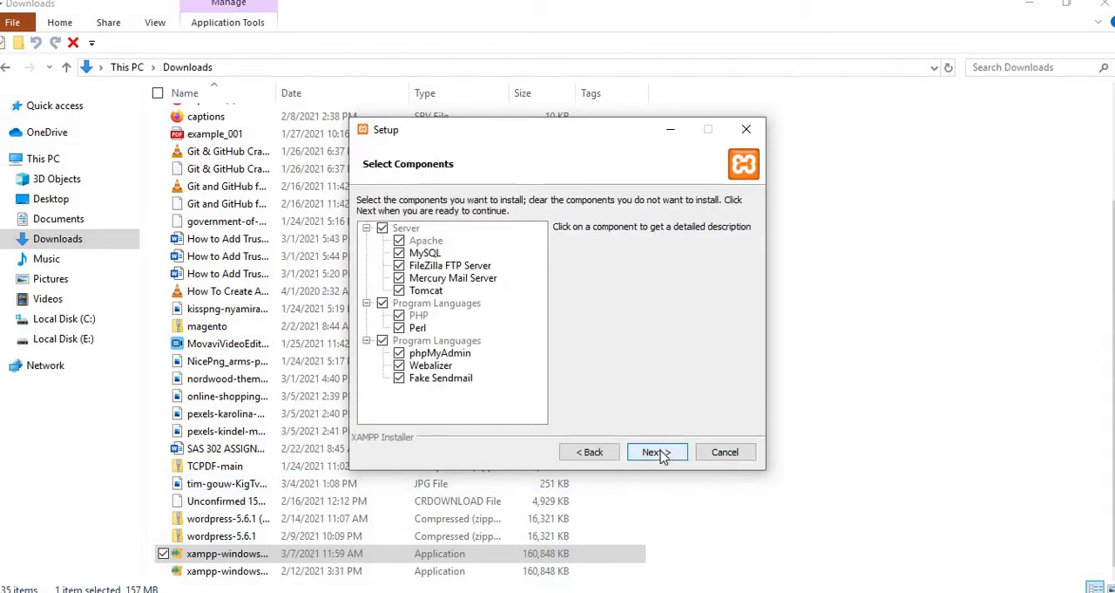
click(657, 452)
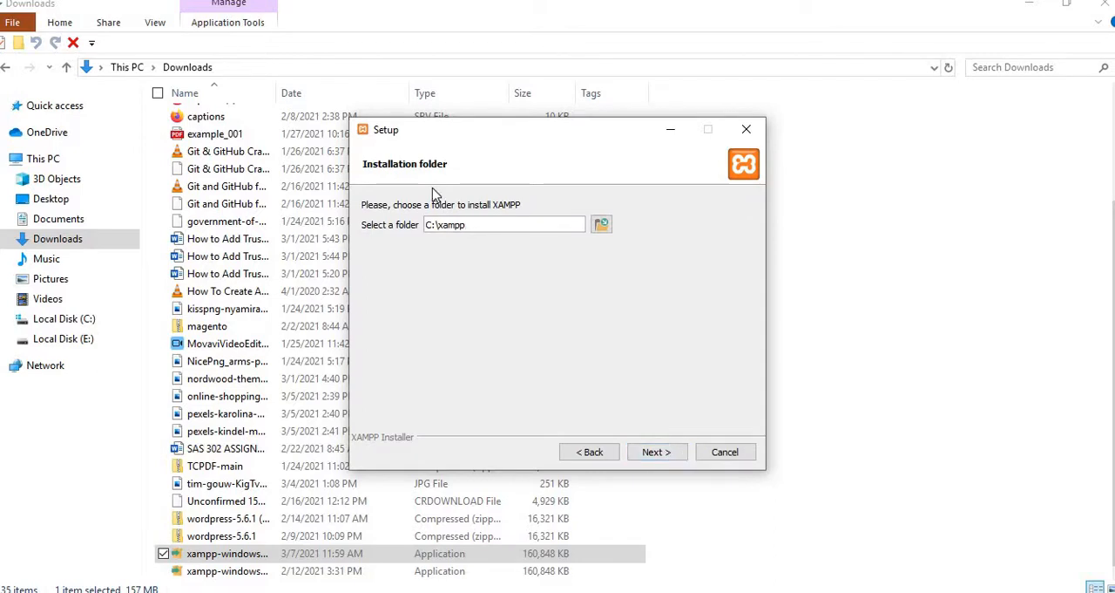
click(432, 225)
key(BackSpace)
key(BackSpace)
text(E)
click(656, 454)
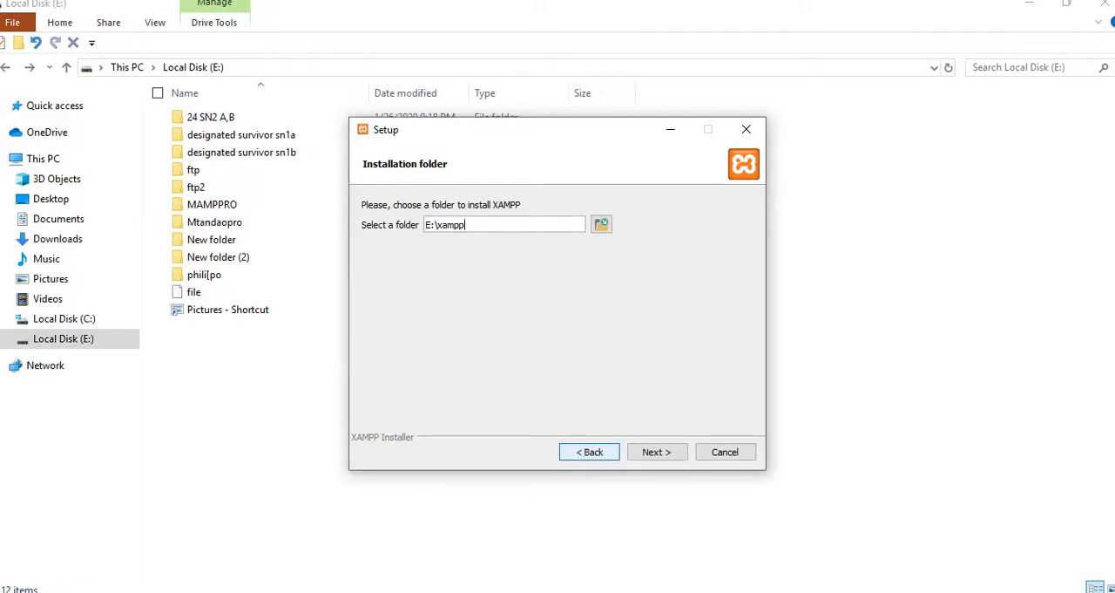
click(654, 454)
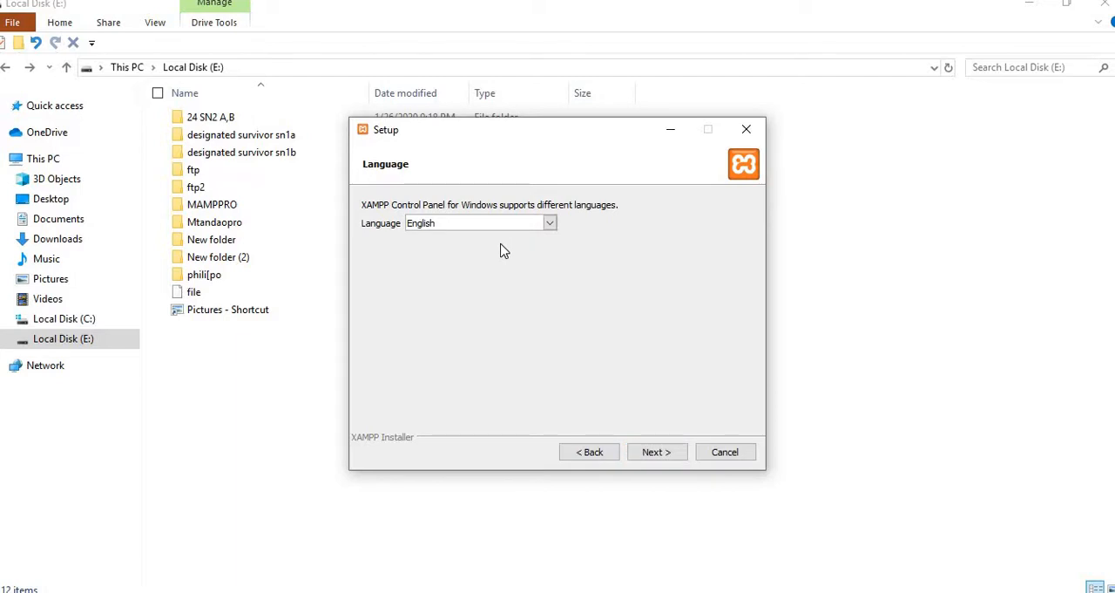
- Keep English as the language and the Bitnami option enabled, and start installing XAMPP
click(660, 455)
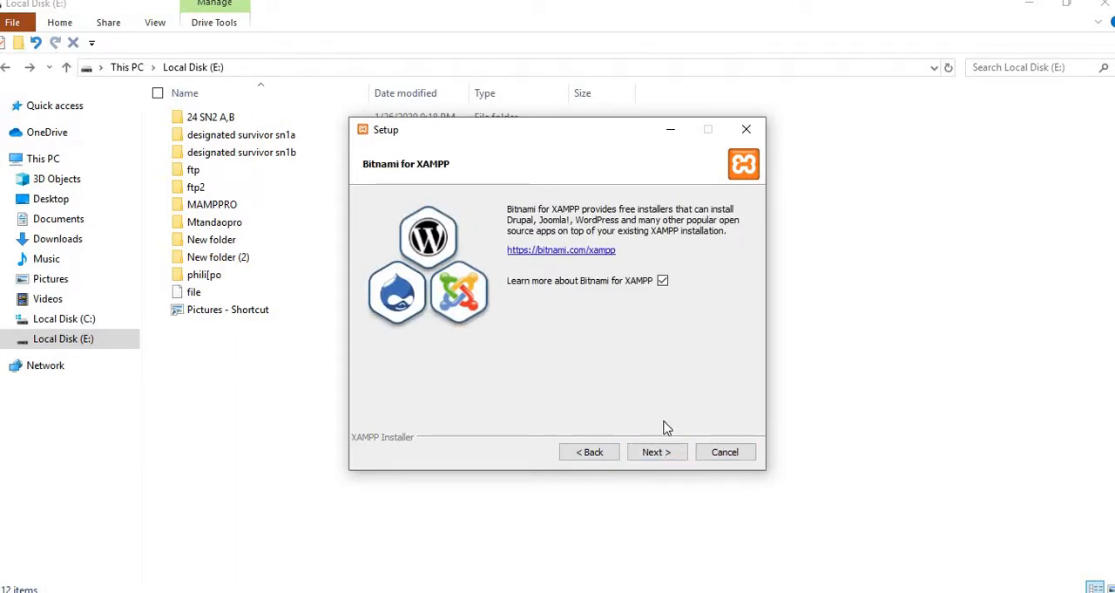
click(665, 456)
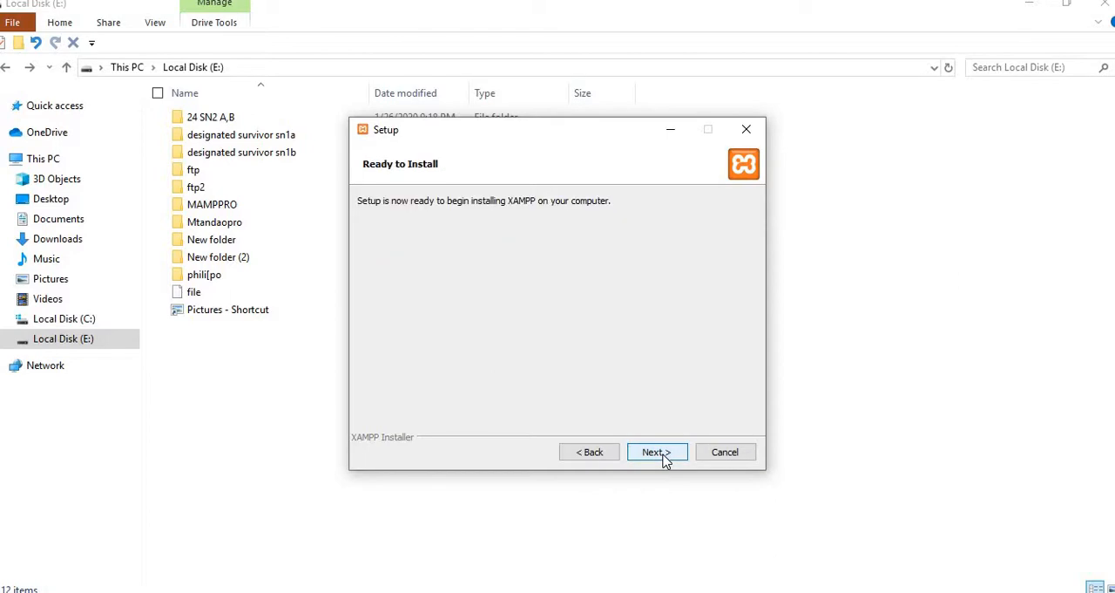
click(664, 459)
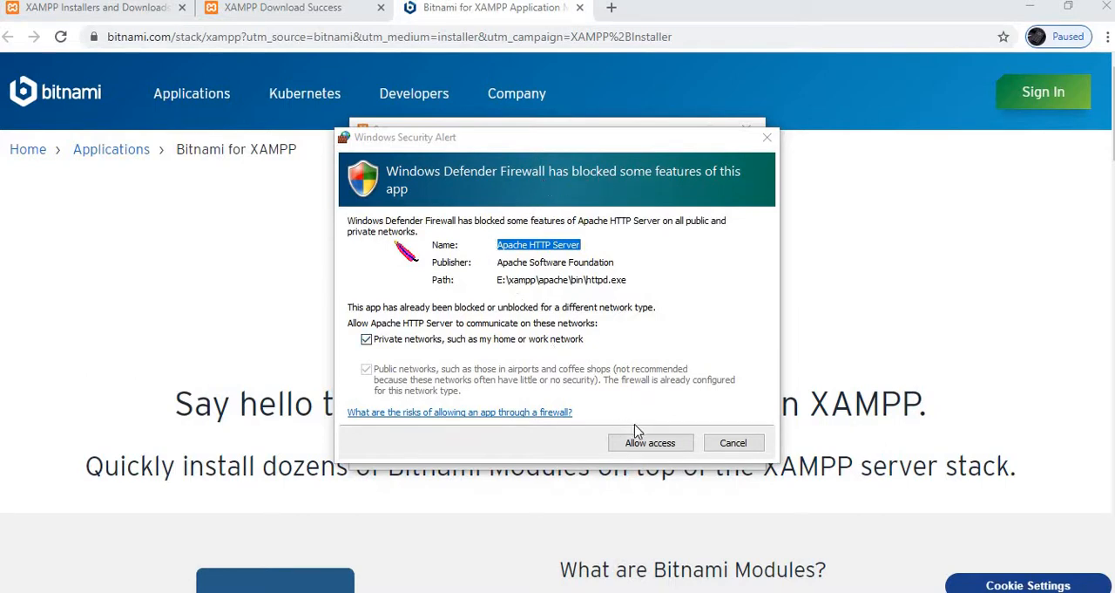
- Allow Apache HTTP Server through the firewall on private networks and finish the setup with the Control Panel launch option kept
click(649, 440)
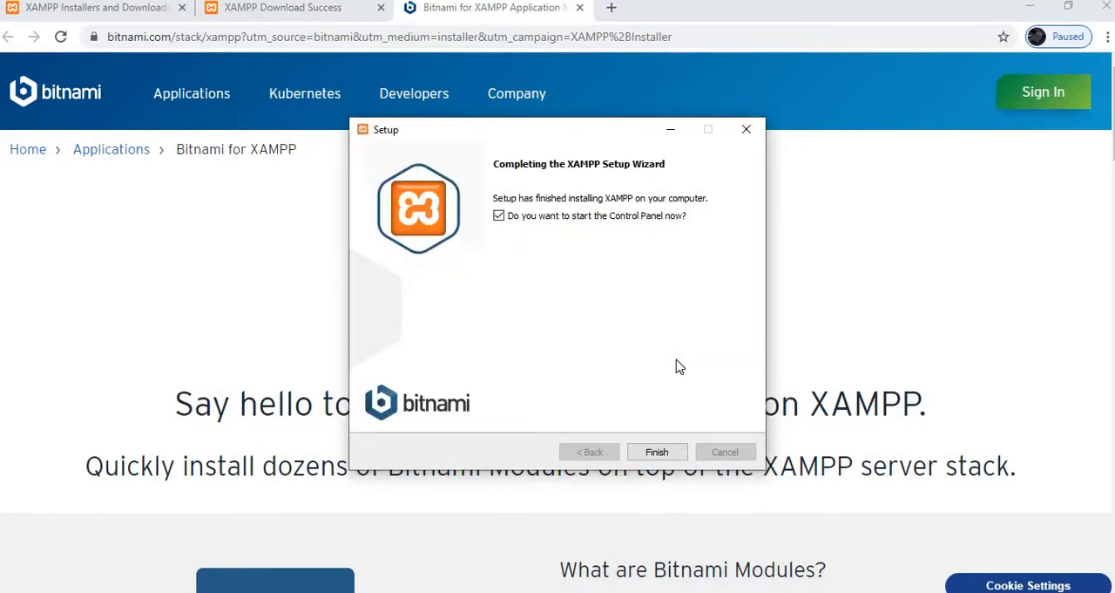
click(657, 451)
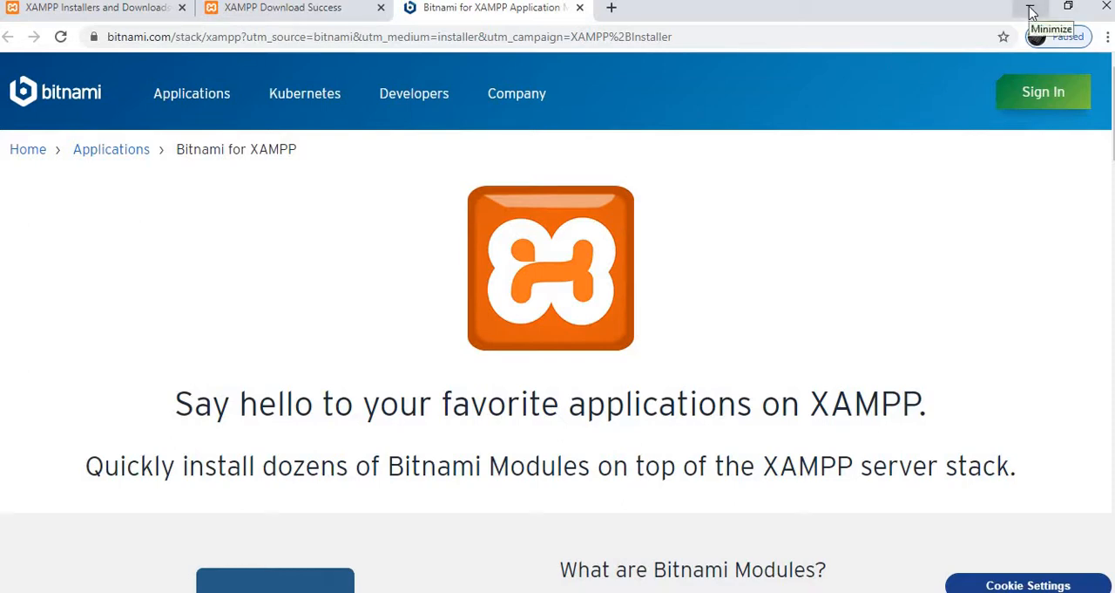
- Switch to File Explorer and open the xampp folder on Local Disk (E:)
mouse_move(453, 592)
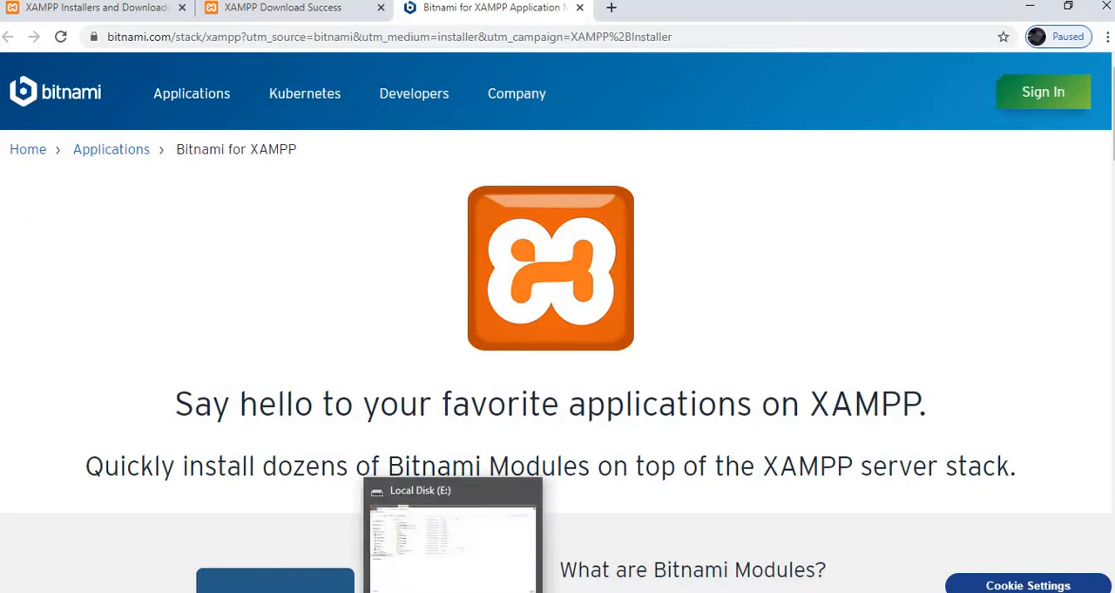
click(453, 559)
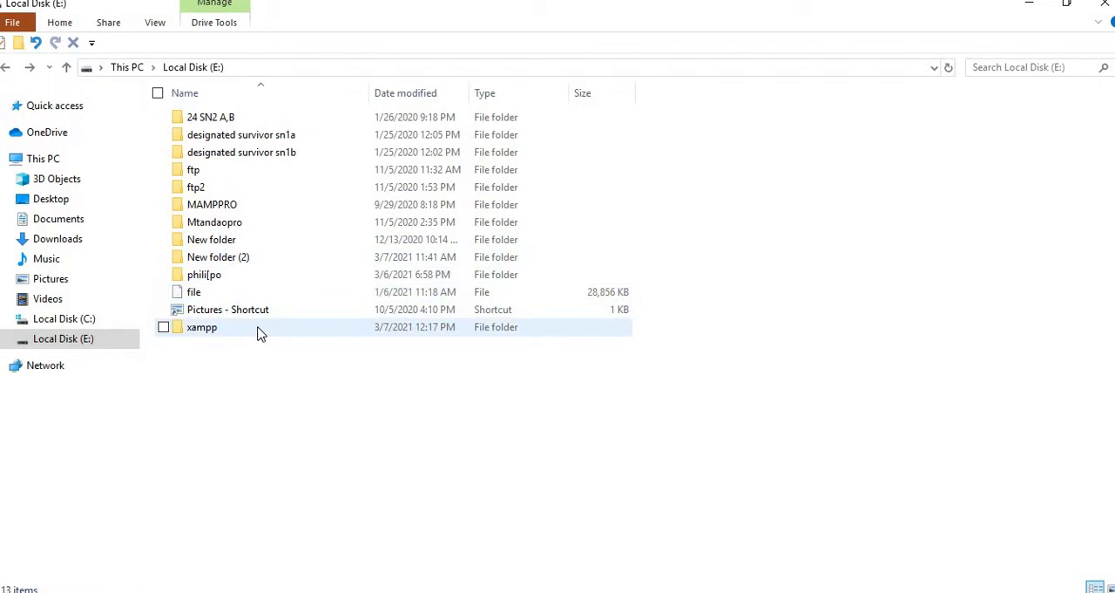
mouse_move(258, 332)
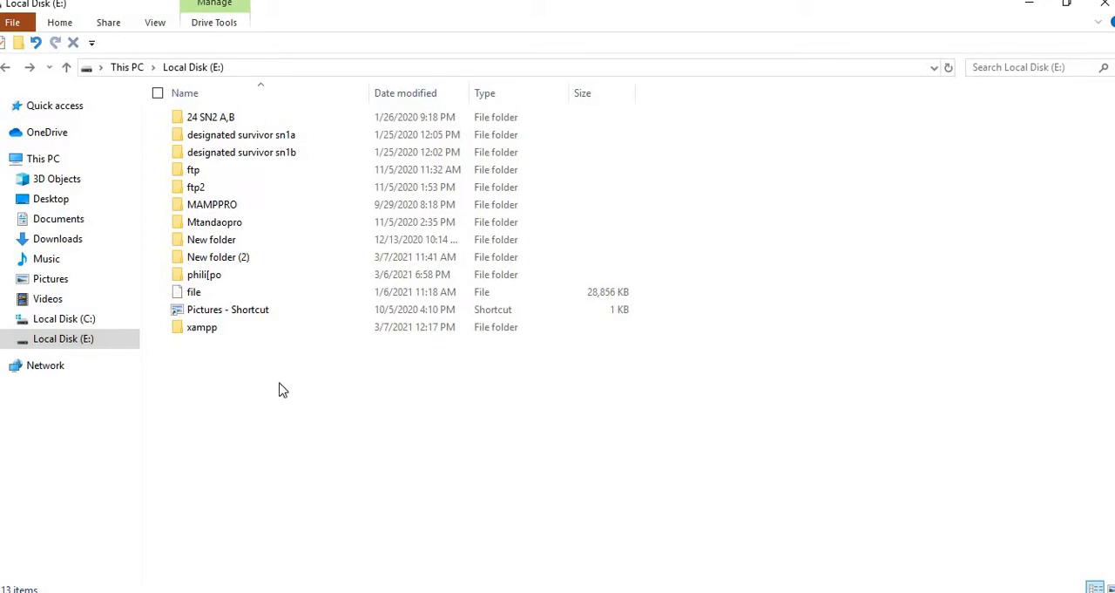
double_click(209, 328)
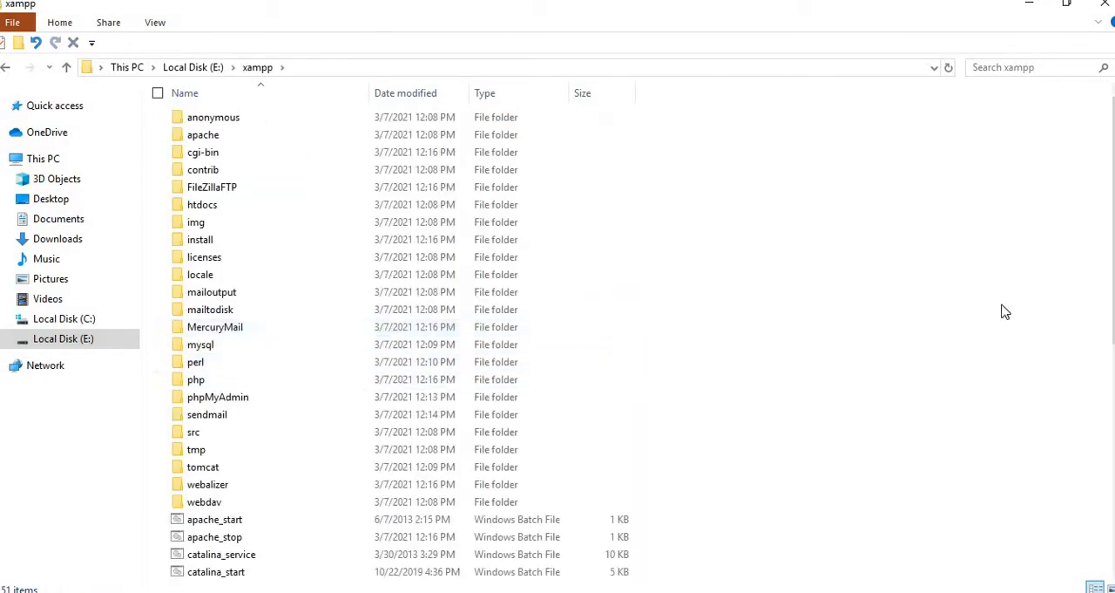
- Launch the xampp-control application from the E:\xampp folder
scroll(1107, 305, down, 4)
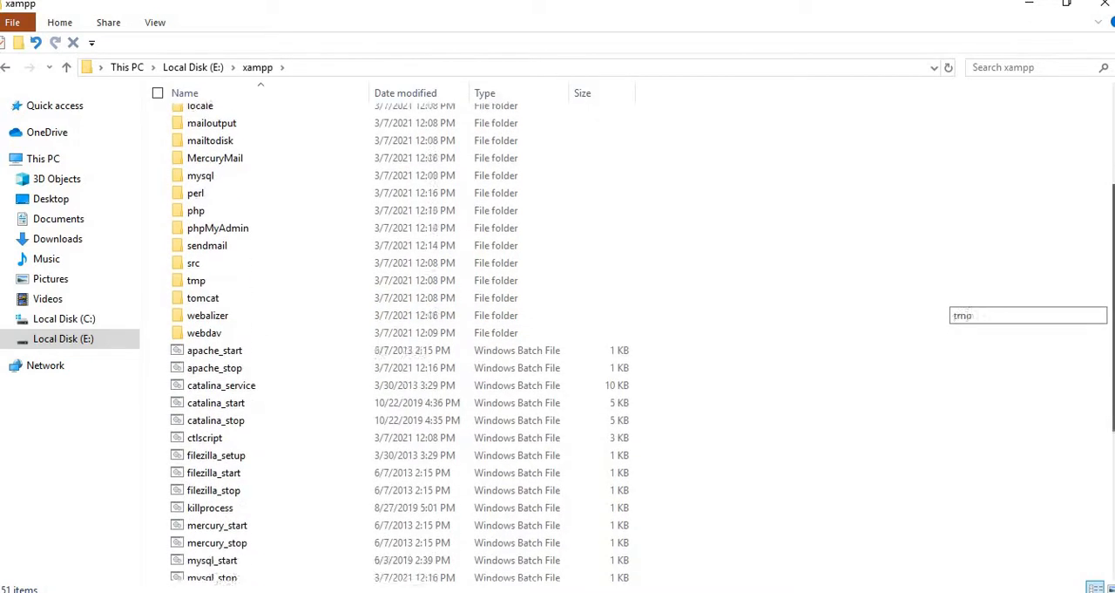
scroll(950, 344, down, 3)
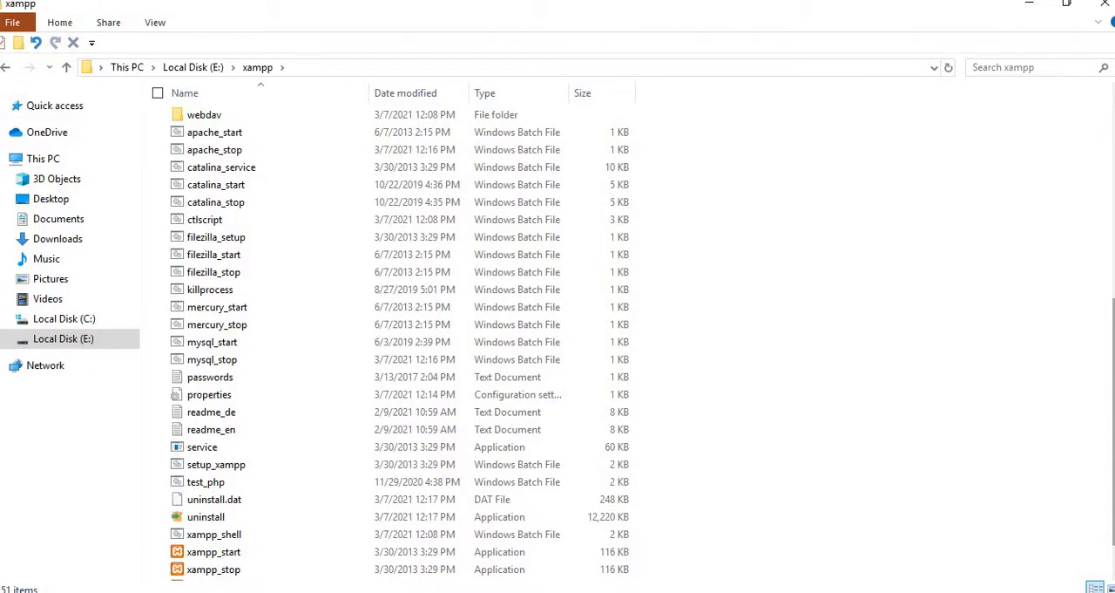
scroll(949, 358, down, 1)
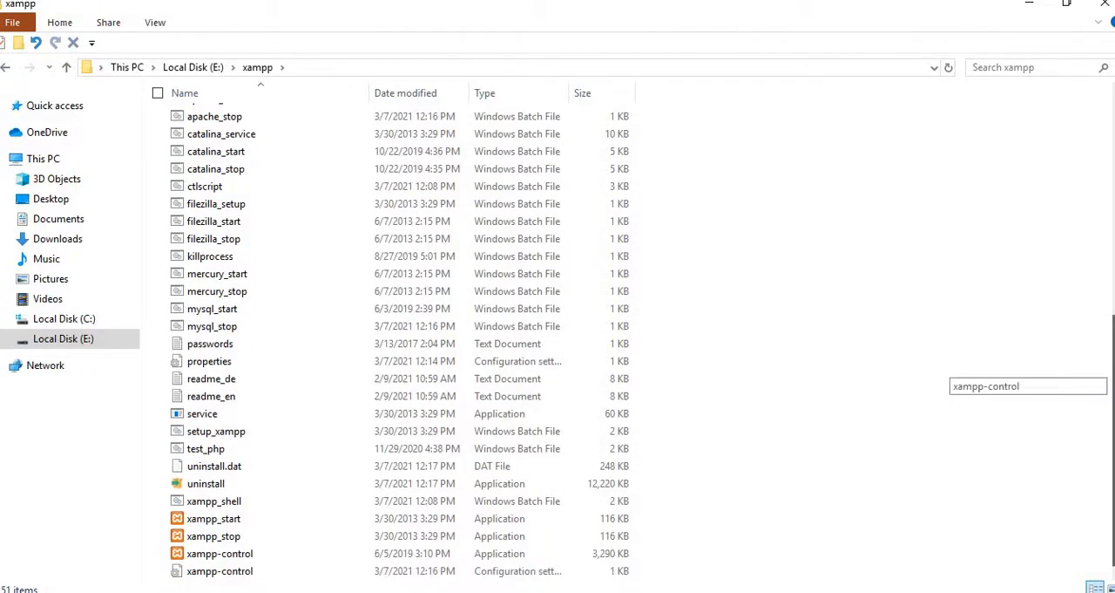
double_click(199, 556)
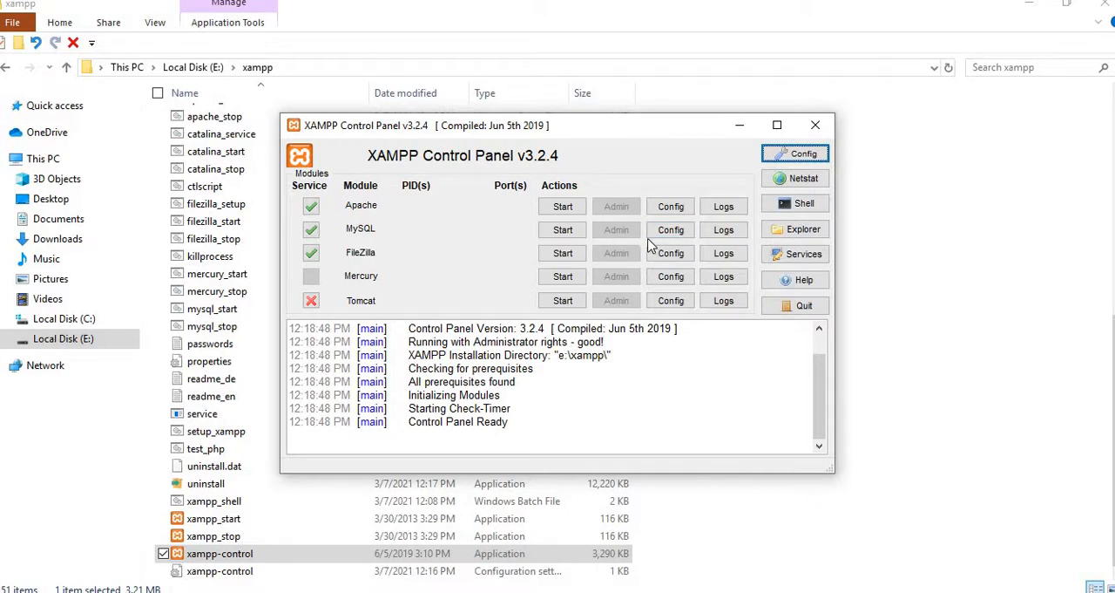
- Start the Apache, MySQL and FileZilla modules, and minimize the XAMPP Control Panel to return to the xampp folder
click(562, 208)
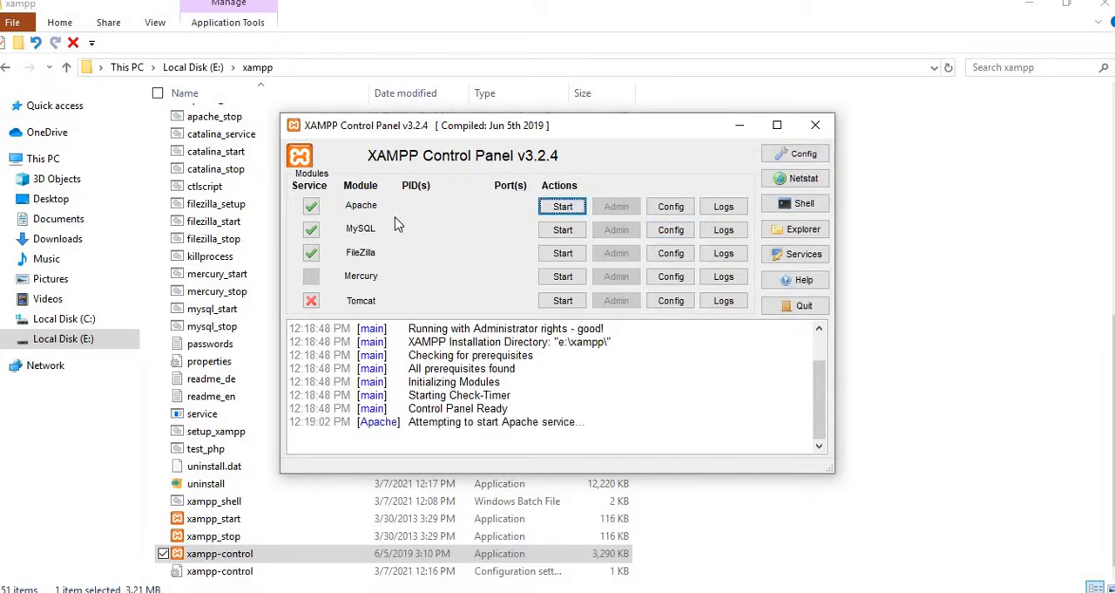
click(568, 232)
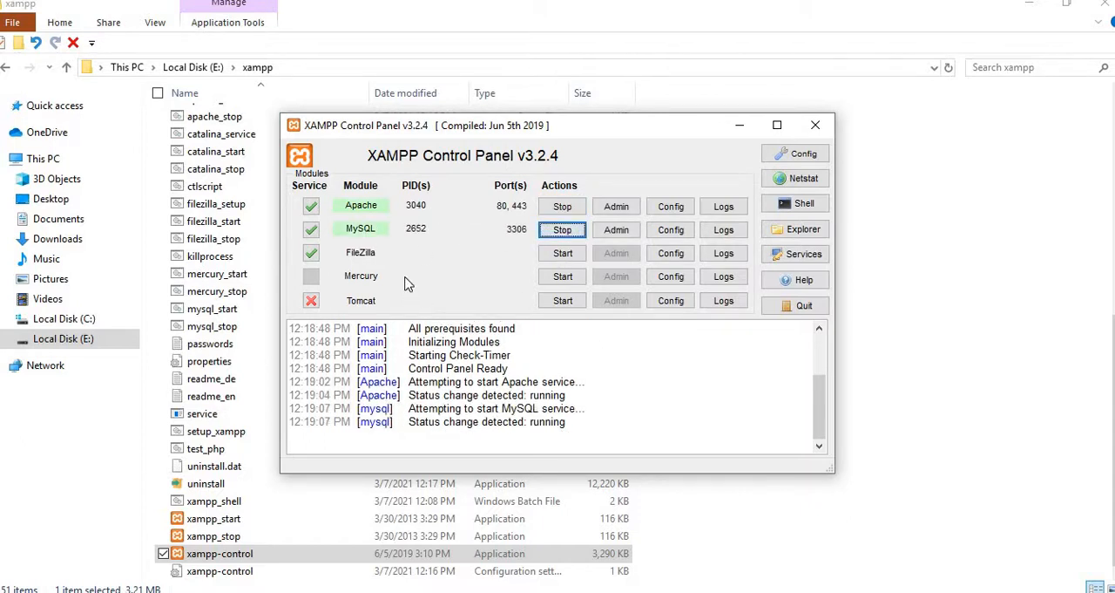
click(566, 254)
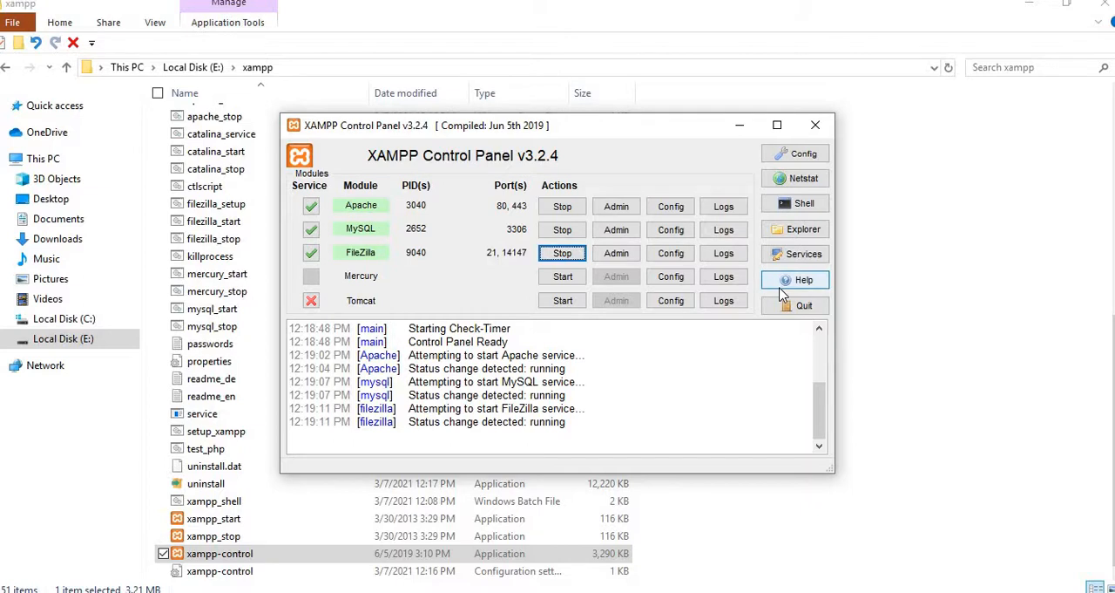
click(740, 124)
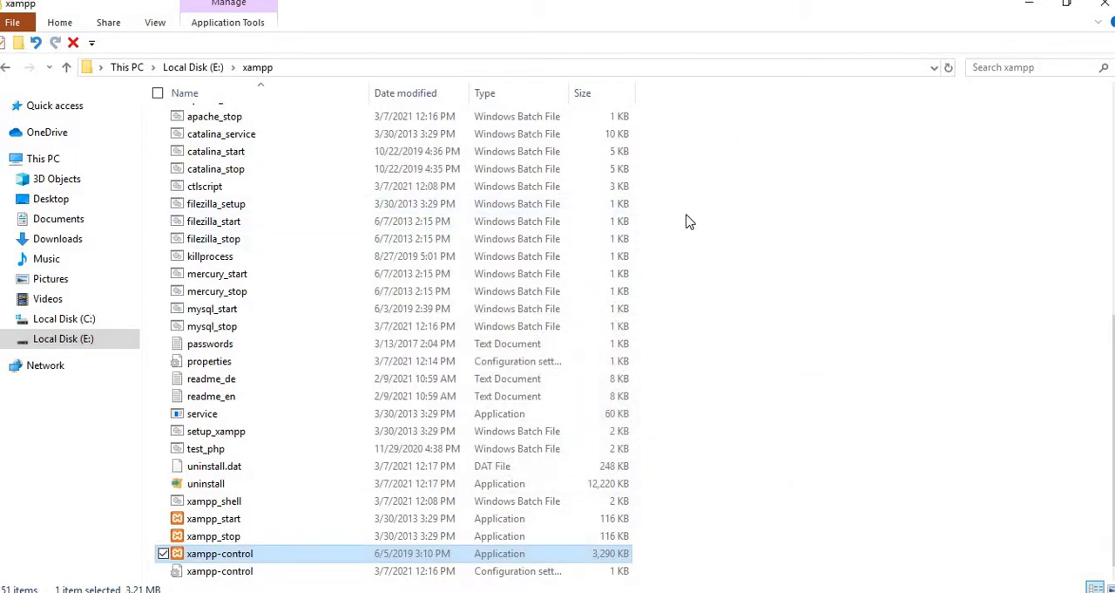
scroll(687, 221, up, 8)
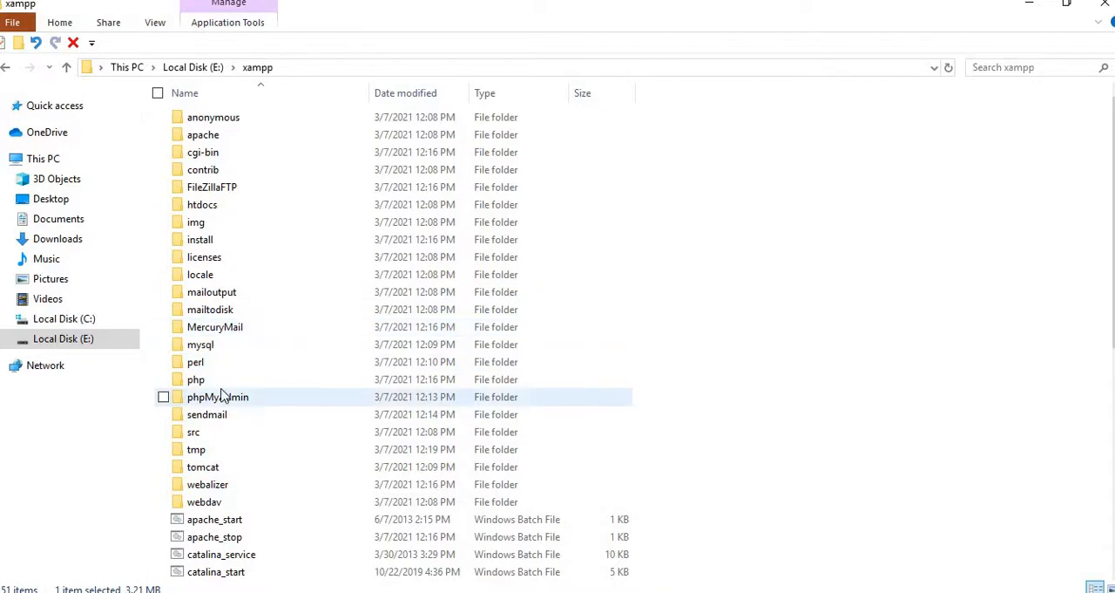
- Create a new folder named mywebsite inside the htdocs folder of E:\xampp
double_click(244, 209)
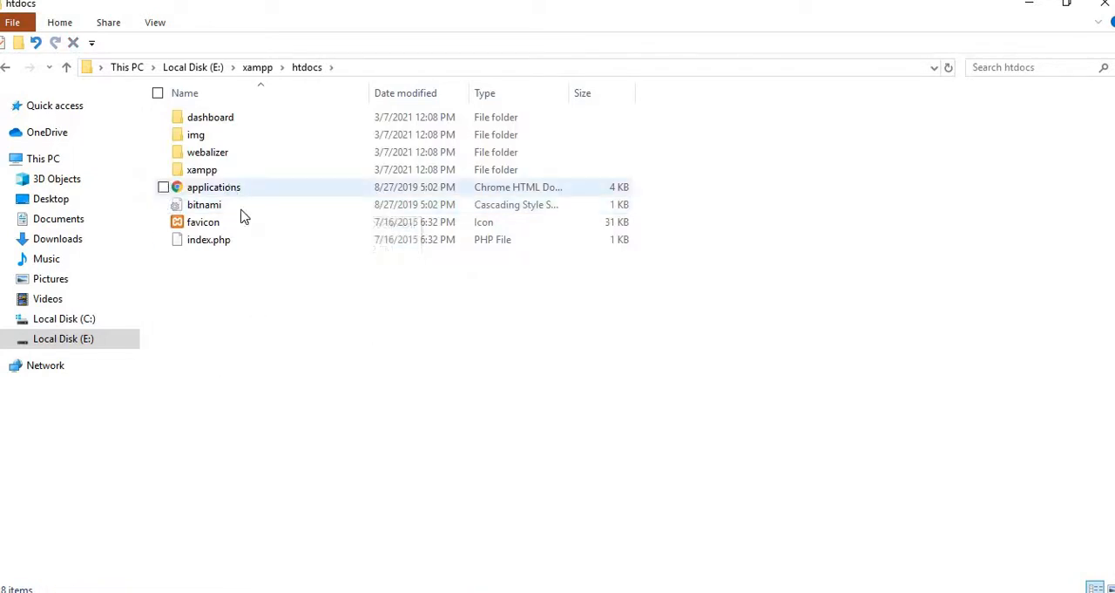
right_click(234, 278)
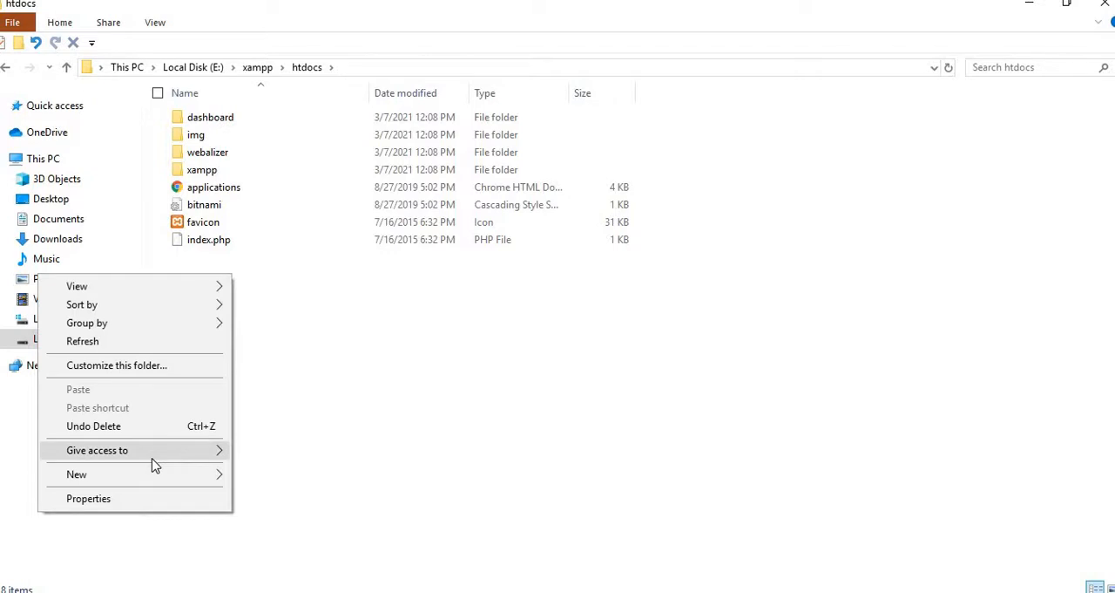
mouse_move(158, 473)
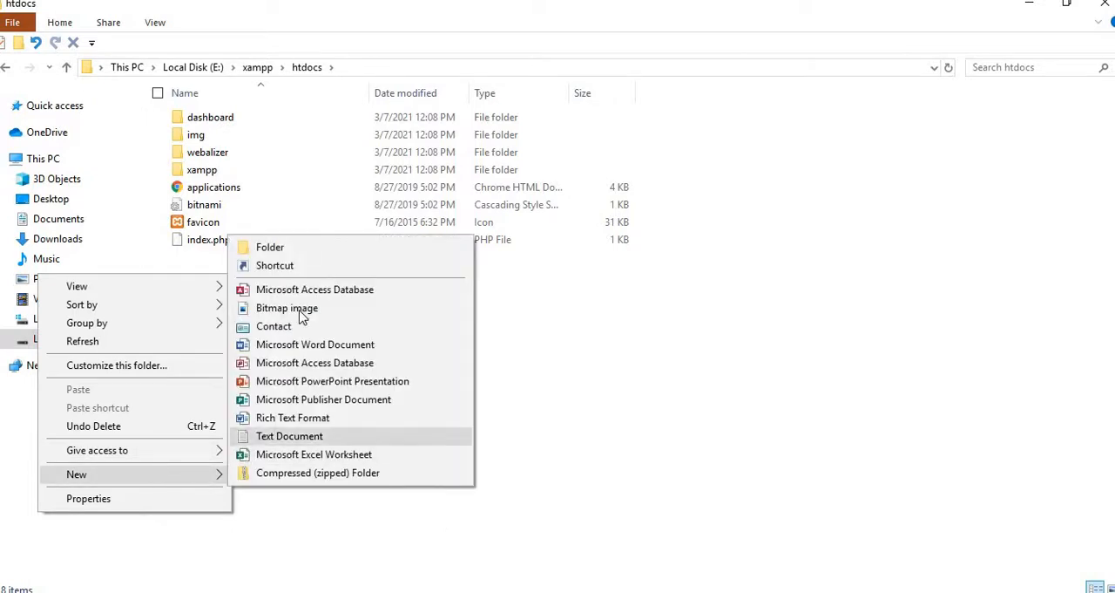
click(329, 247)
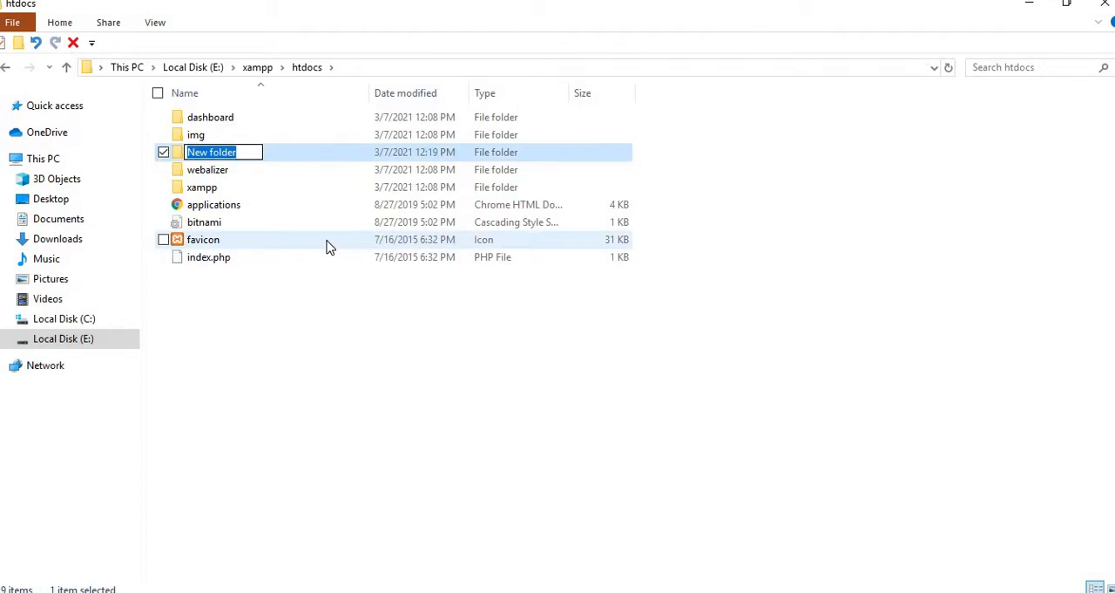
text(myw)
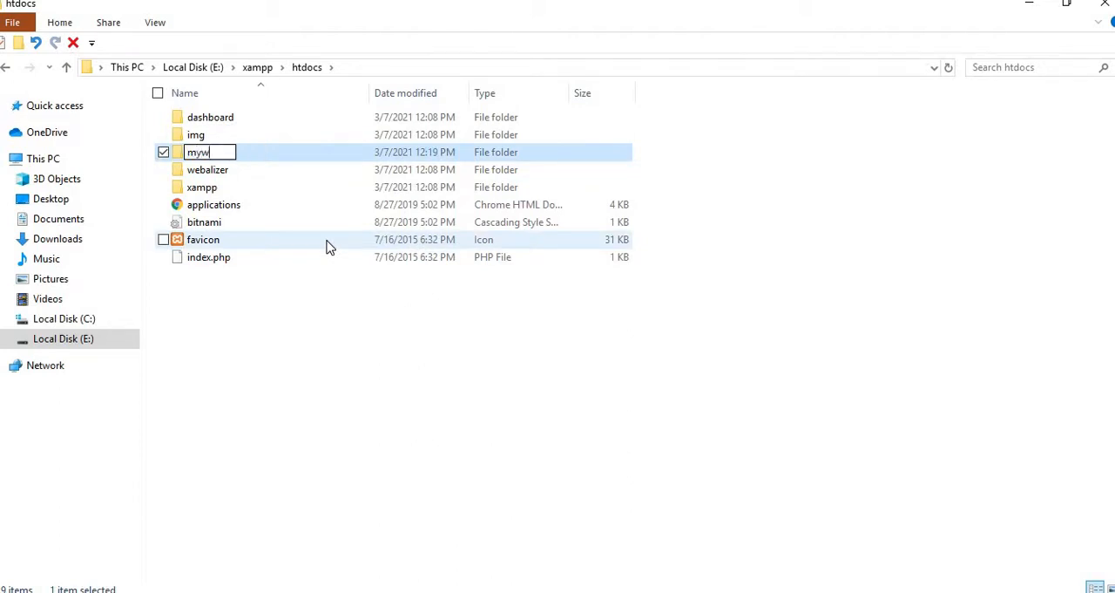
text(ebsite)
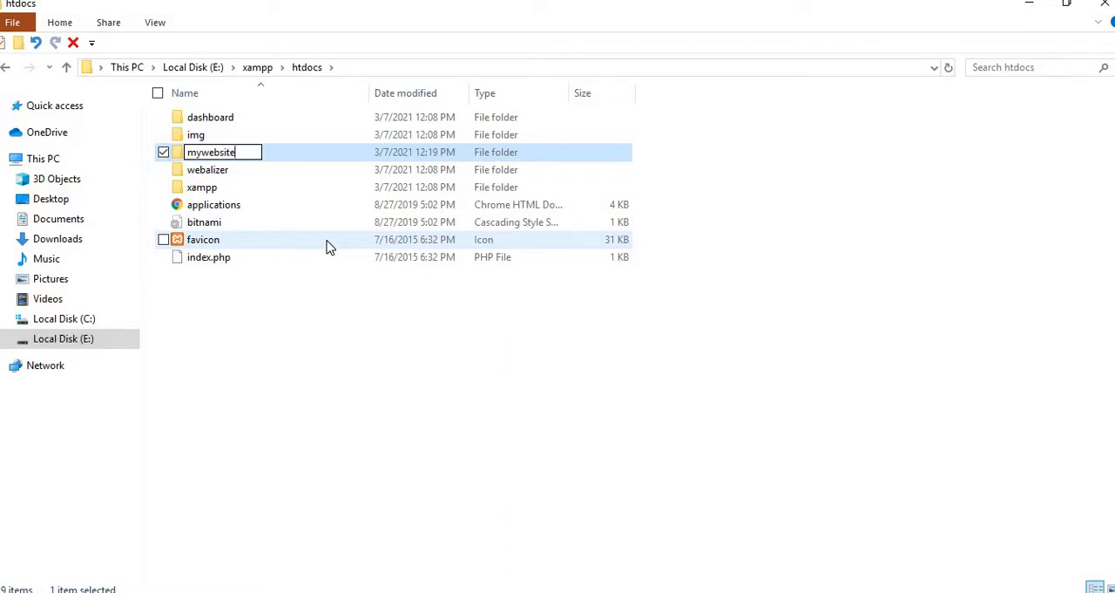
click(307, 327)
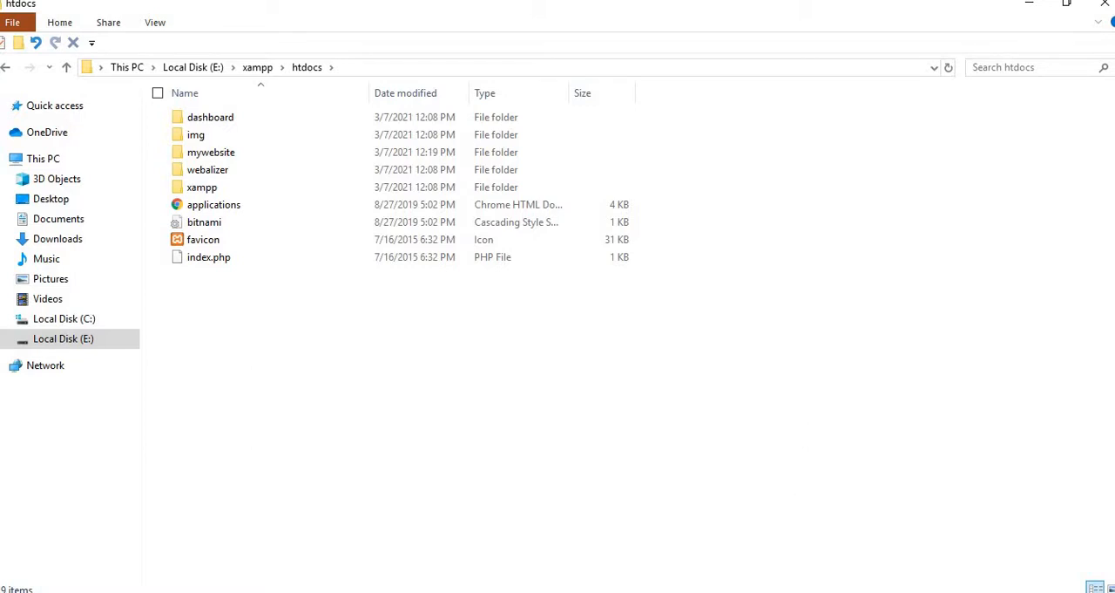
- Switch to Chrome and load the Welcome to XAMPP page in a new tab, and add another blank tab
mouse_move(752, 591)
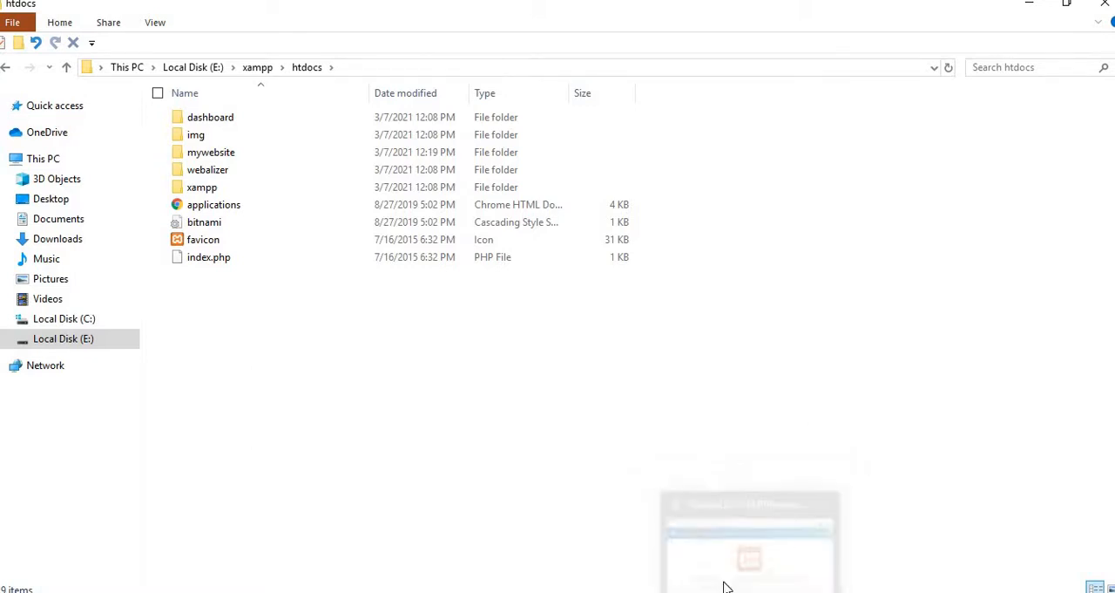
click(751, 591)
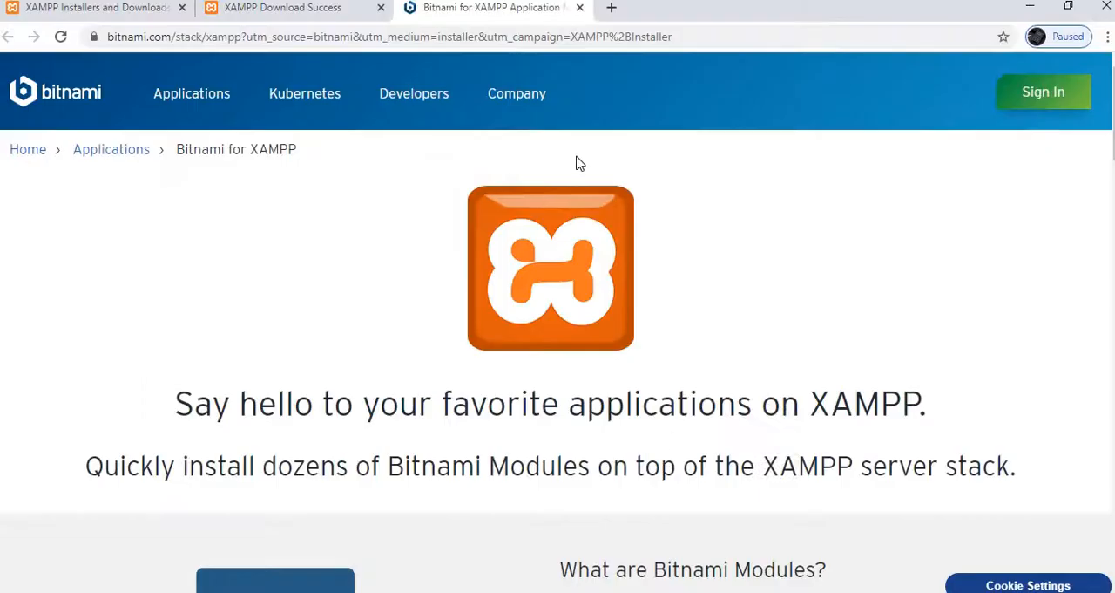
click(610, 11)
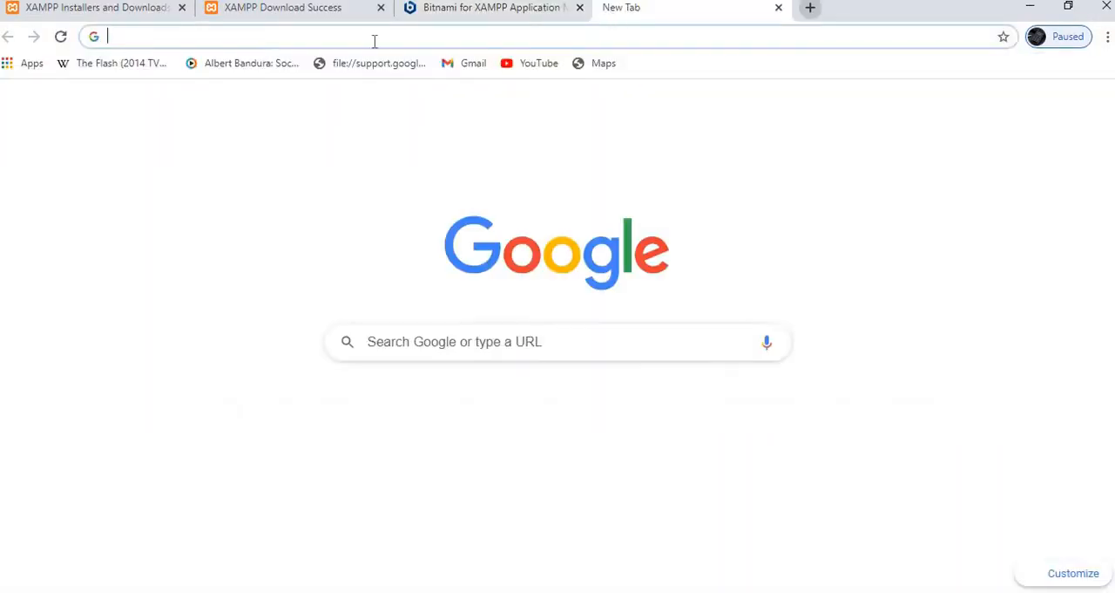
click(812, 12)
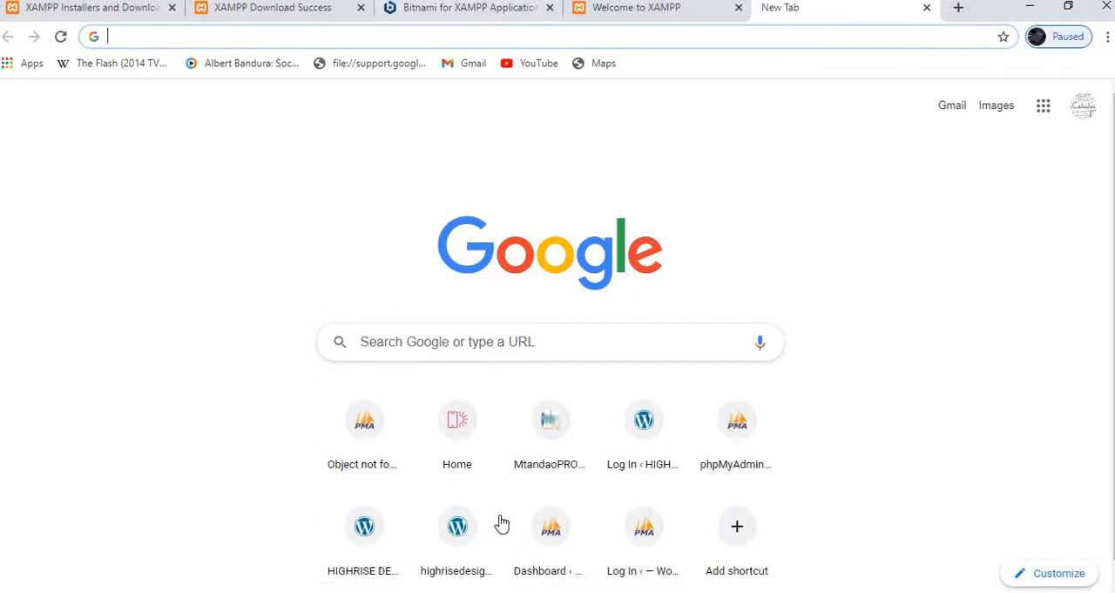
- Return to File Explorer, go up to the xampp folder and reopen its htdocs folder
click(479, 592)
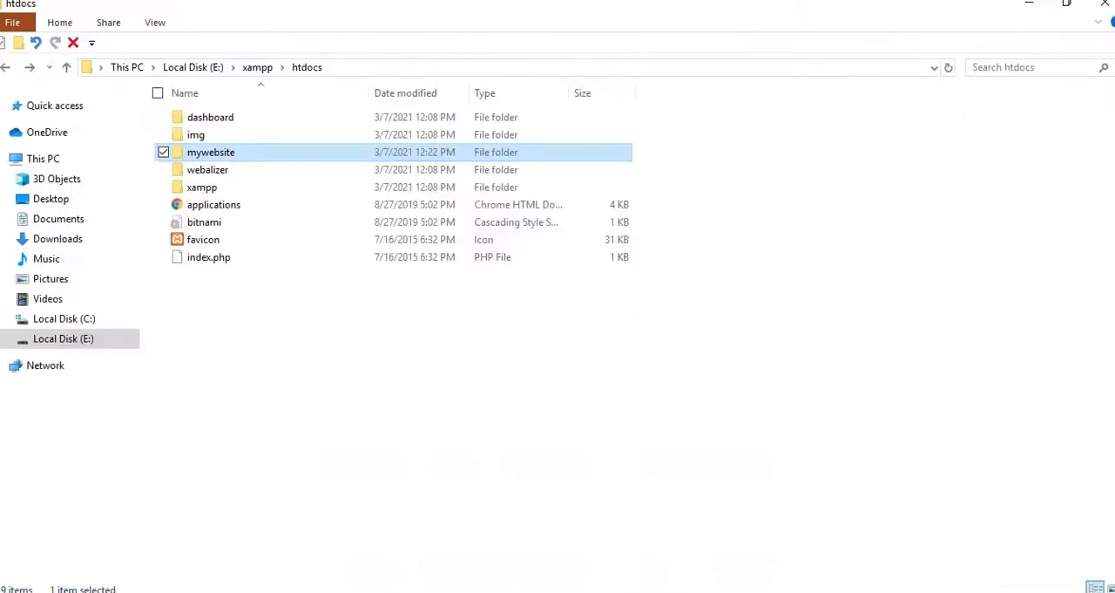
click(6, 69)
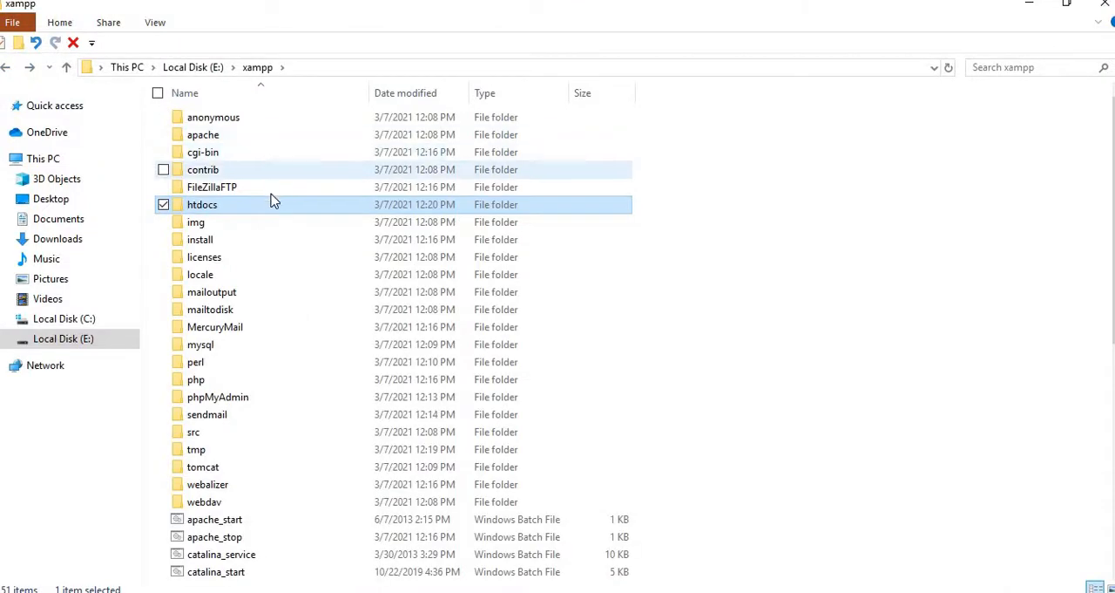
double_click(256, 209)
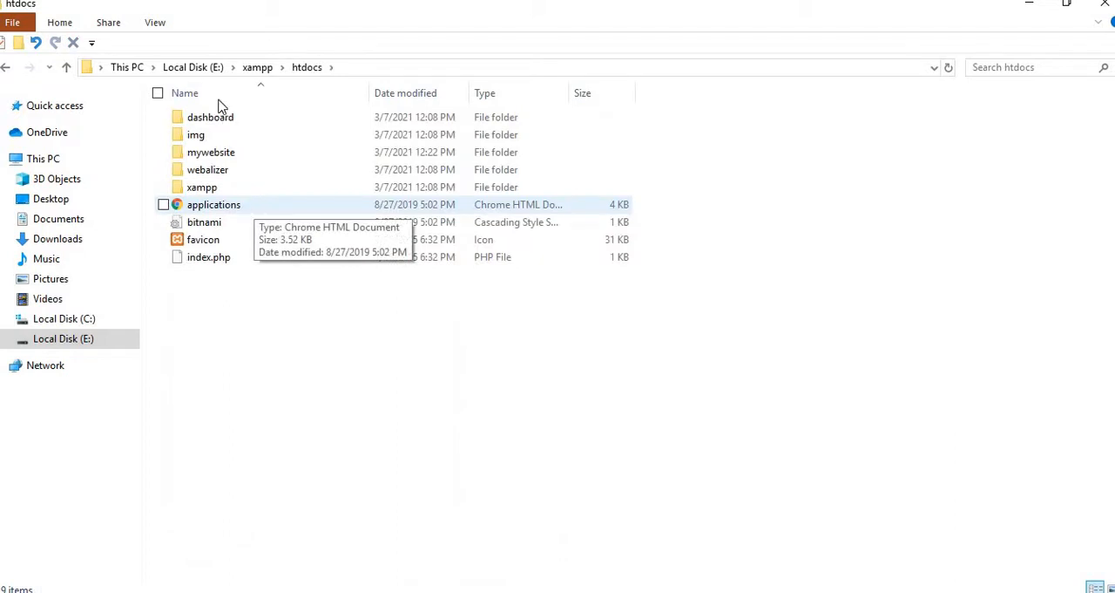
- Remove the dashboard, img, webalizer and xampp folders and the applications, bitnami and favicon files from htdocs, keeping mywebsite and index.php
click(164, 117)
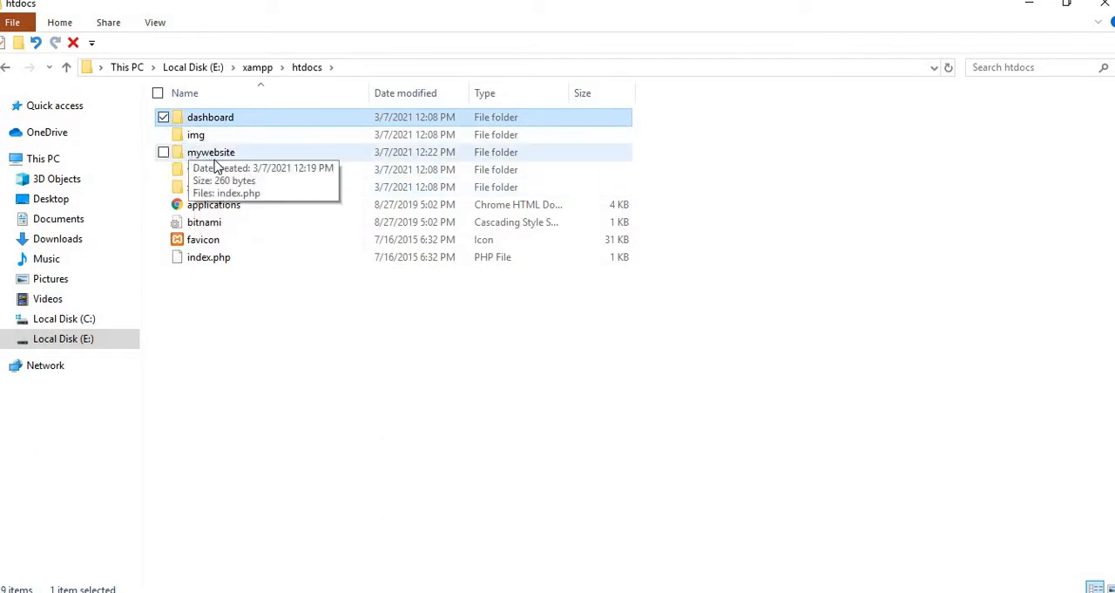
click(164, 136)
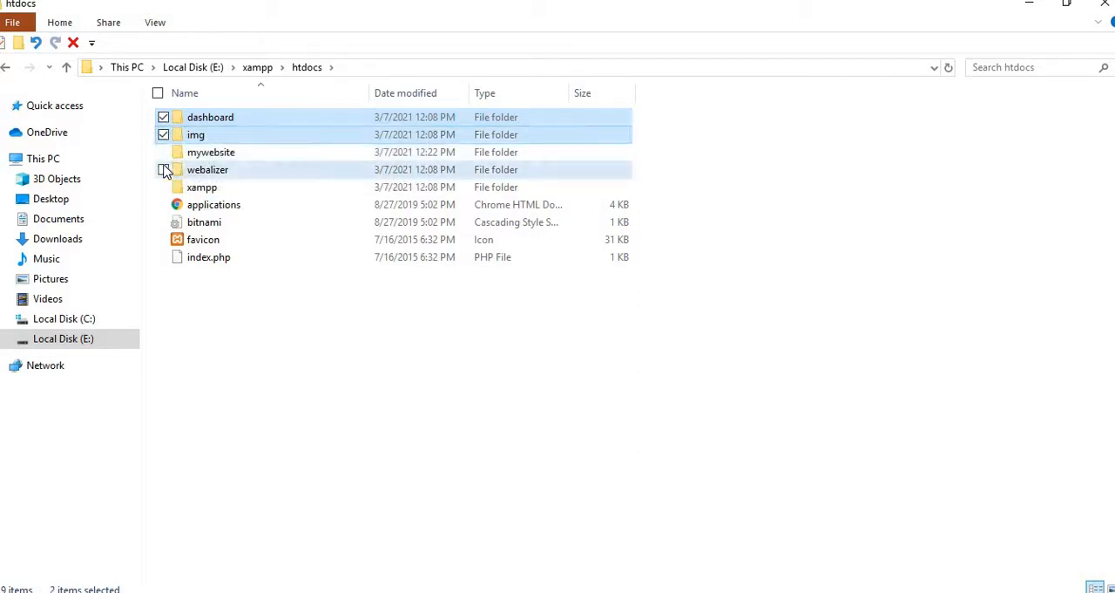
click(164, 170)
click(164, 186)
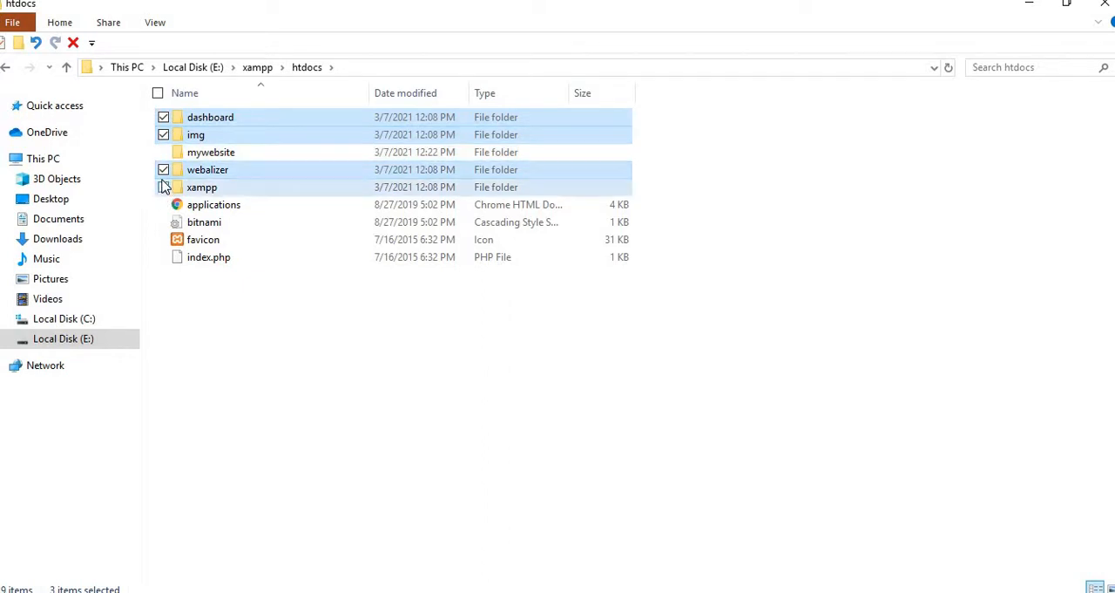
click(164, 205)
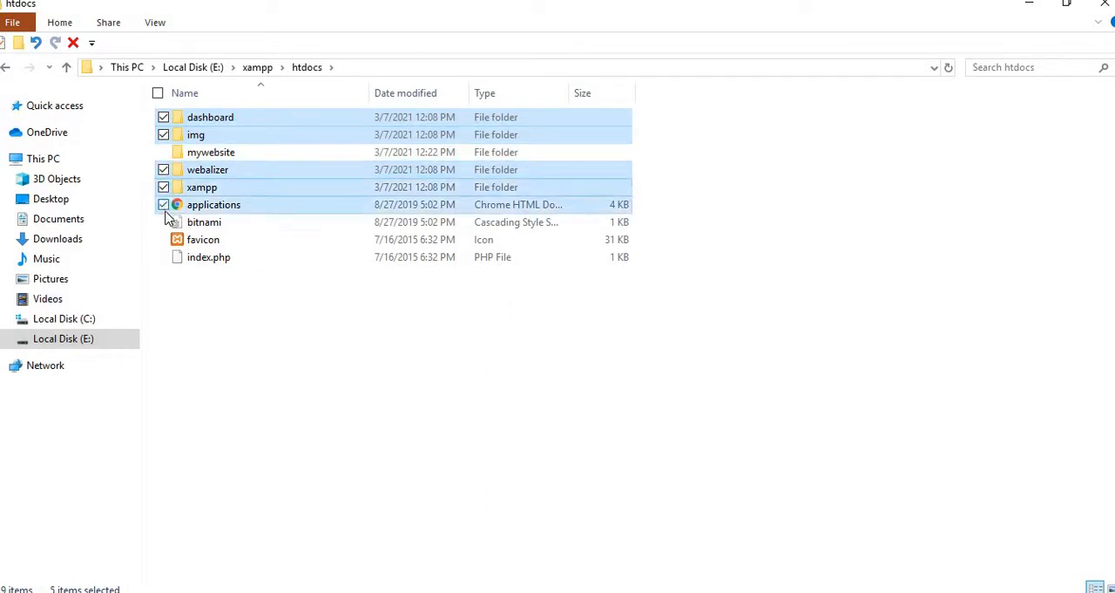
click(164, 222)
click(164, 241)
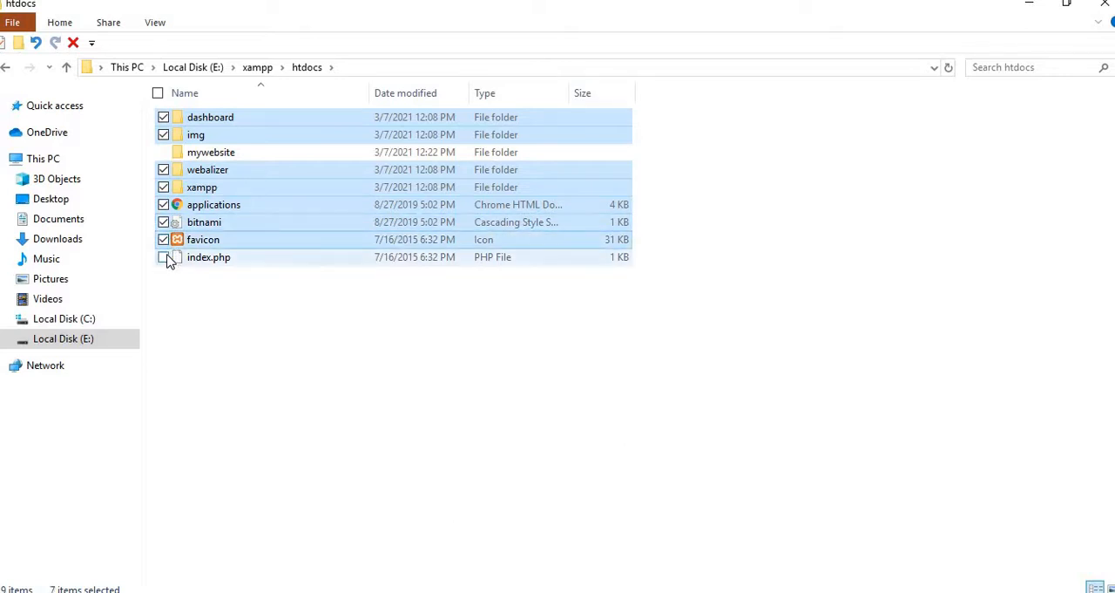
click(165, 259)
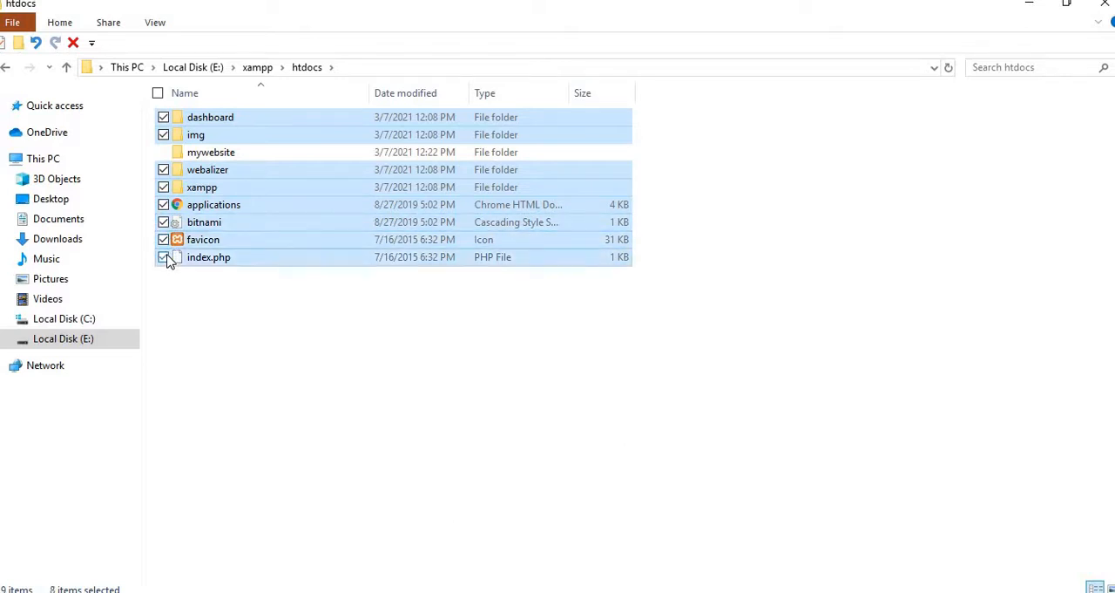
click(165, 259)
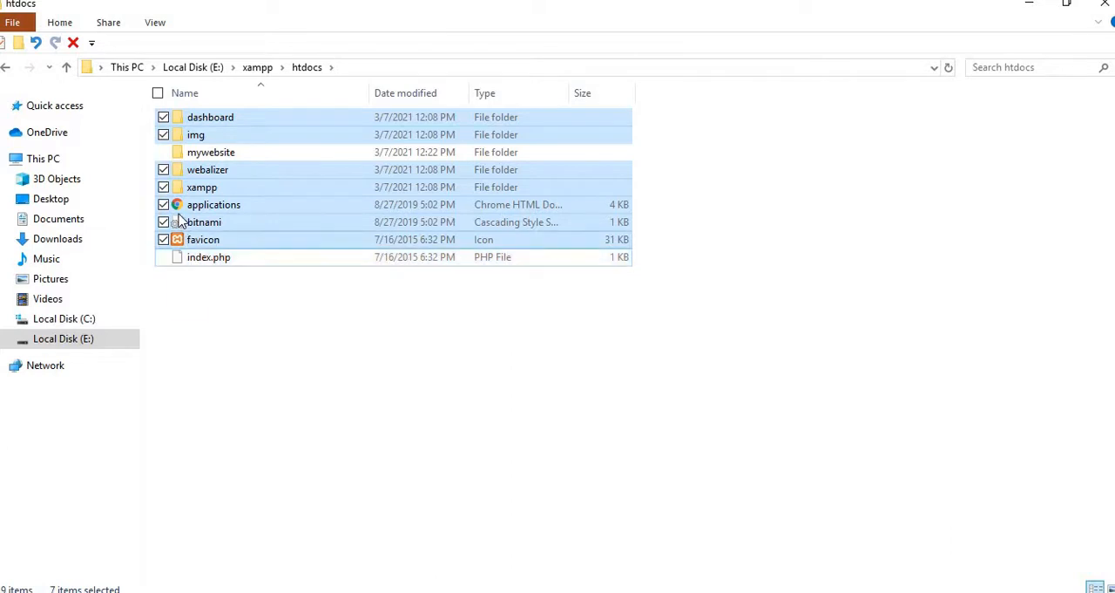
right_click(163, 172)
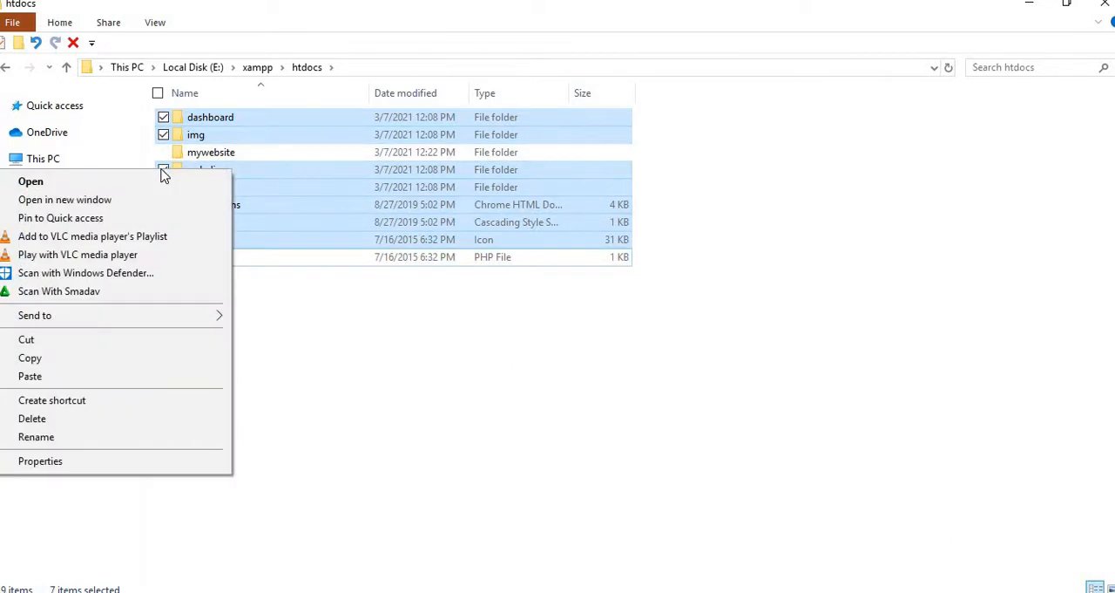
click(157, 345)
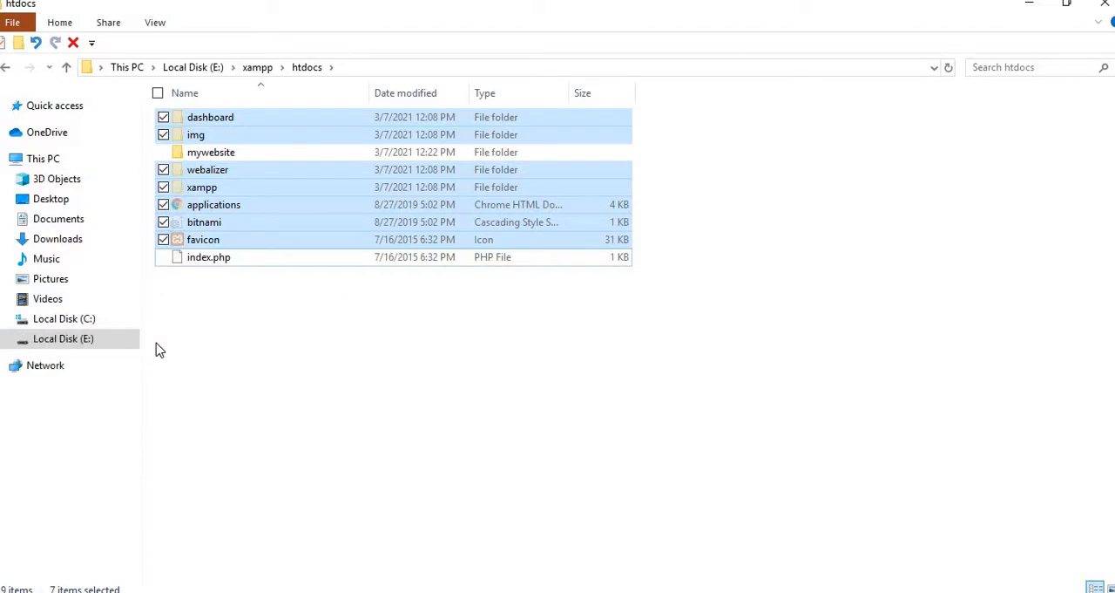
key(Delete)
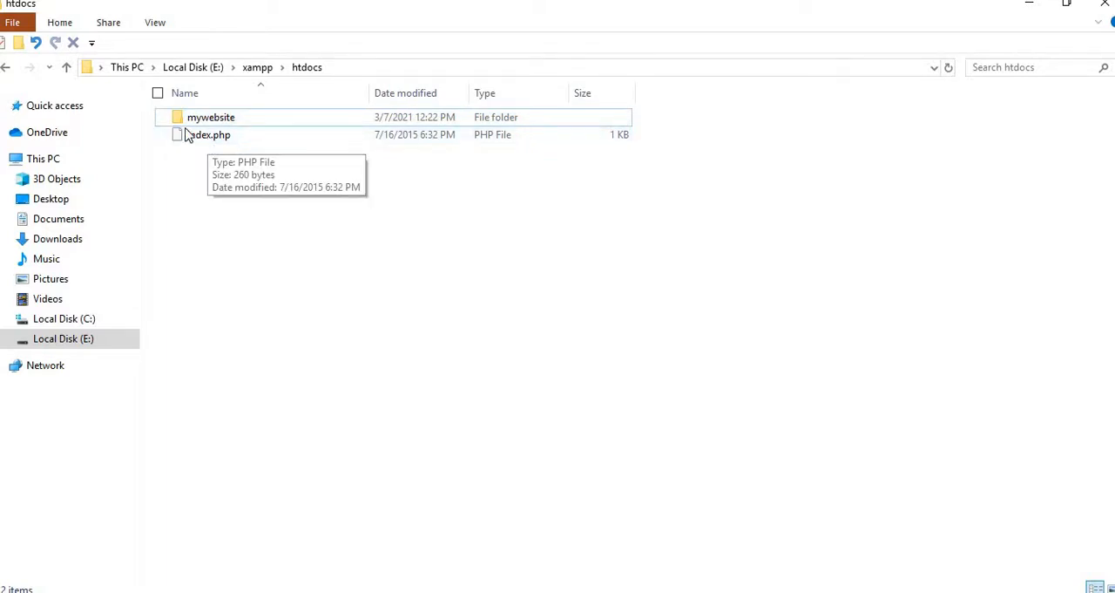
- Open the mywebsite folder and delete the index.php file inside it
click(222, 122)
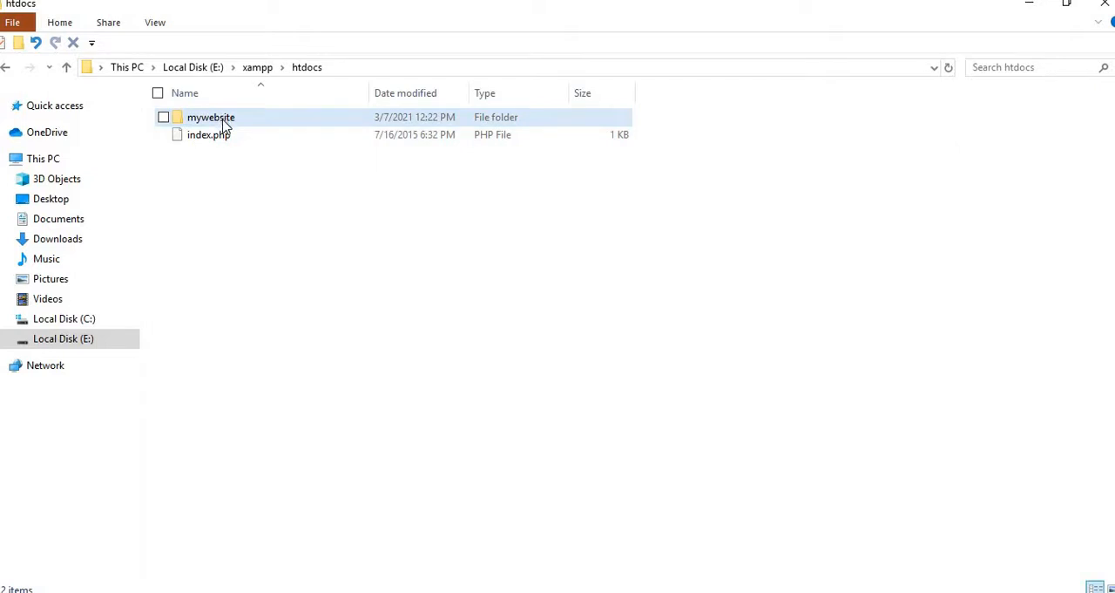
double_click(225, 122)
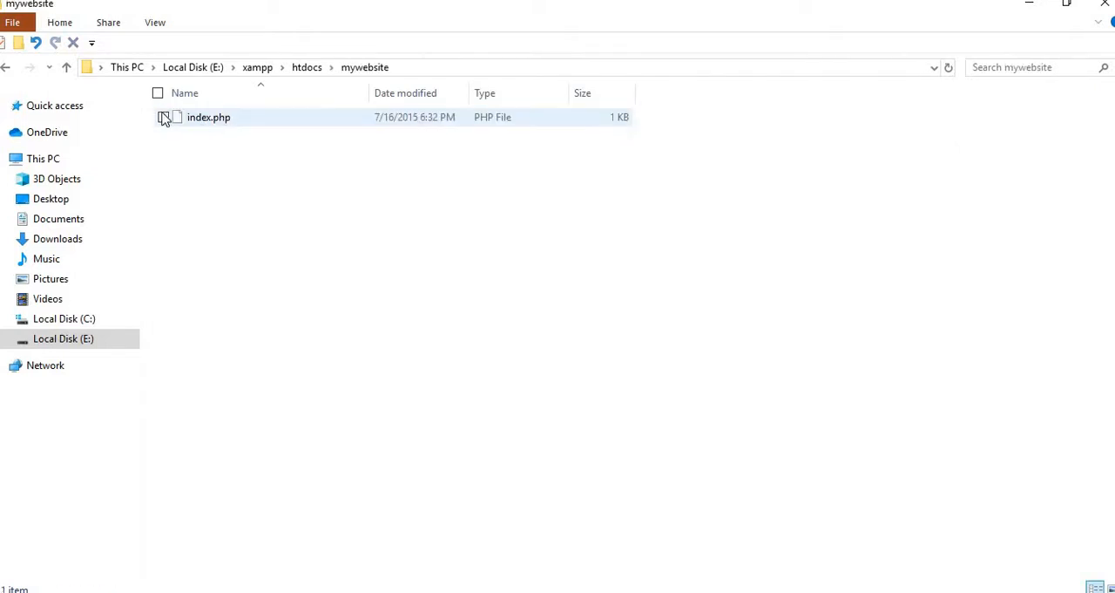
click(167, 120)
right_click(167, 120)
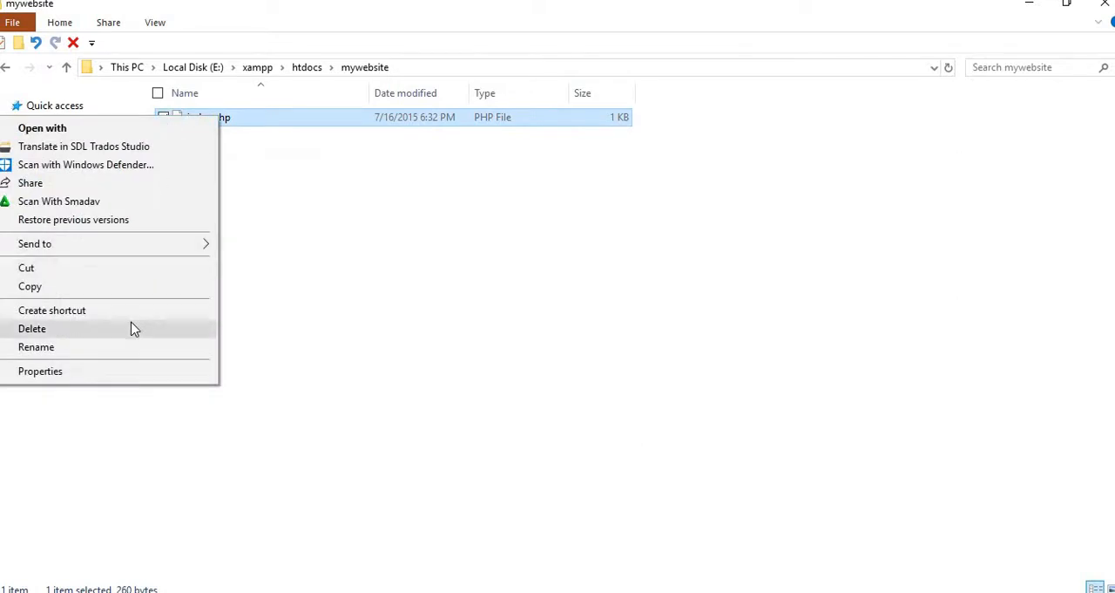
click(132, 329)
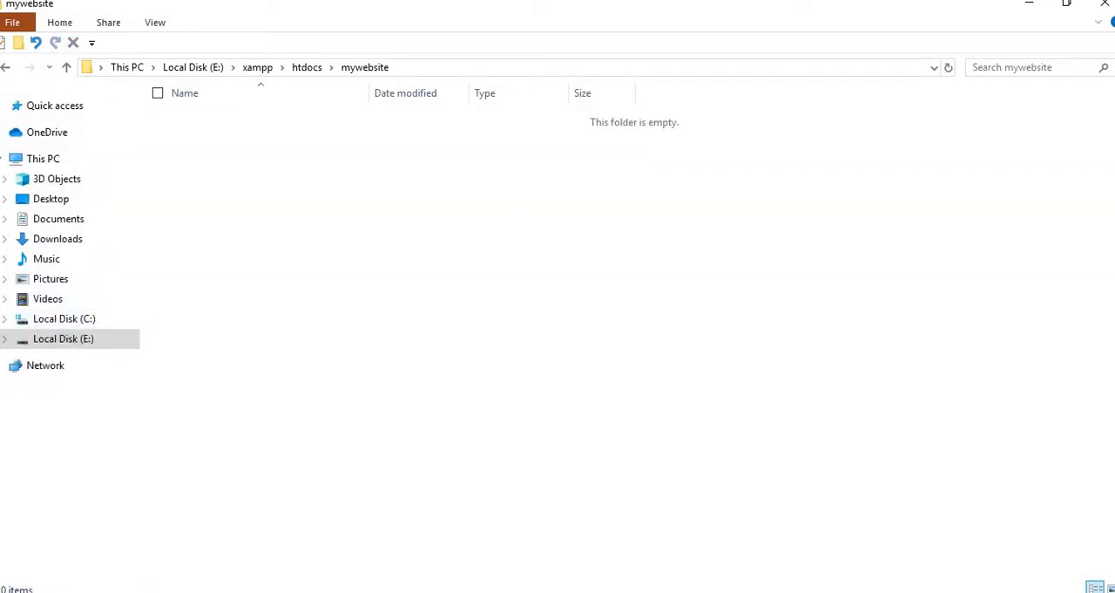
- Go back to htdocs, cut only the index.php file and remove it from that folder, keeping the mywebsite folder
click(6, 70)
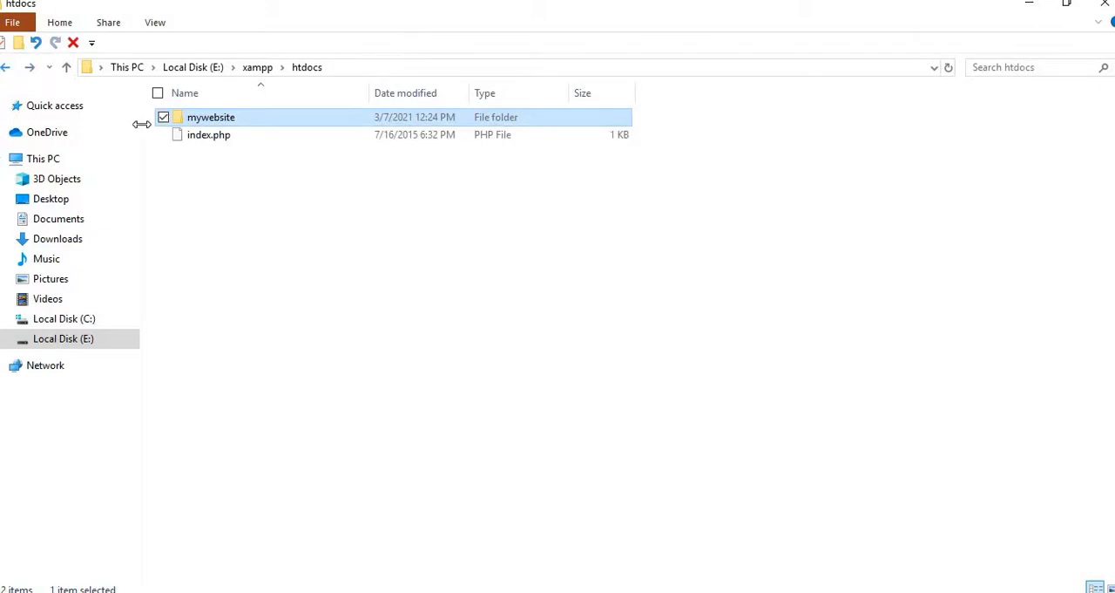
click(162, 136)
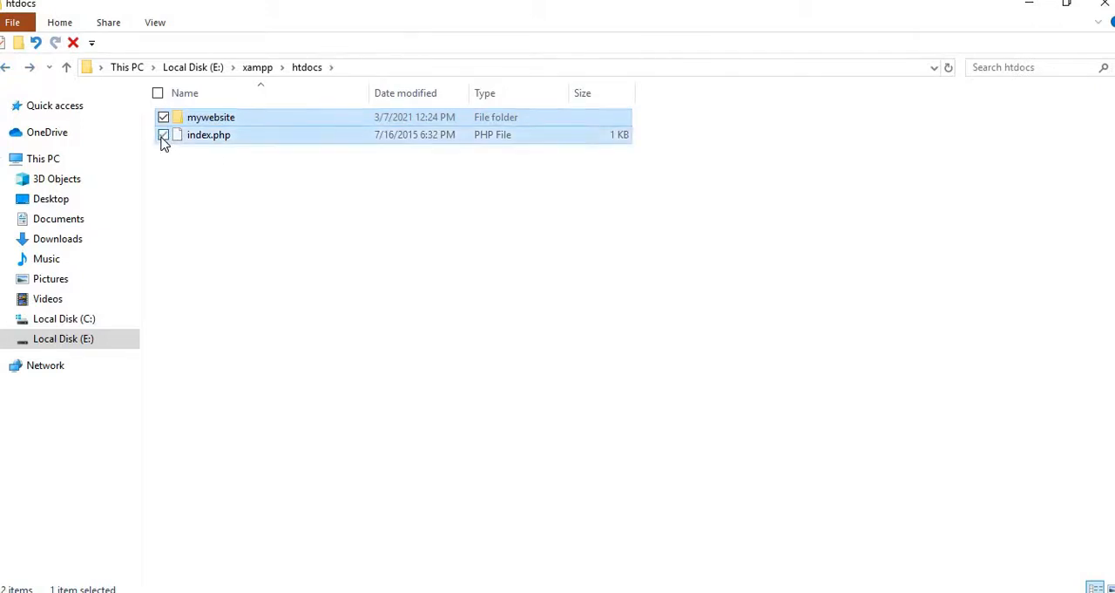
click(164, 120)
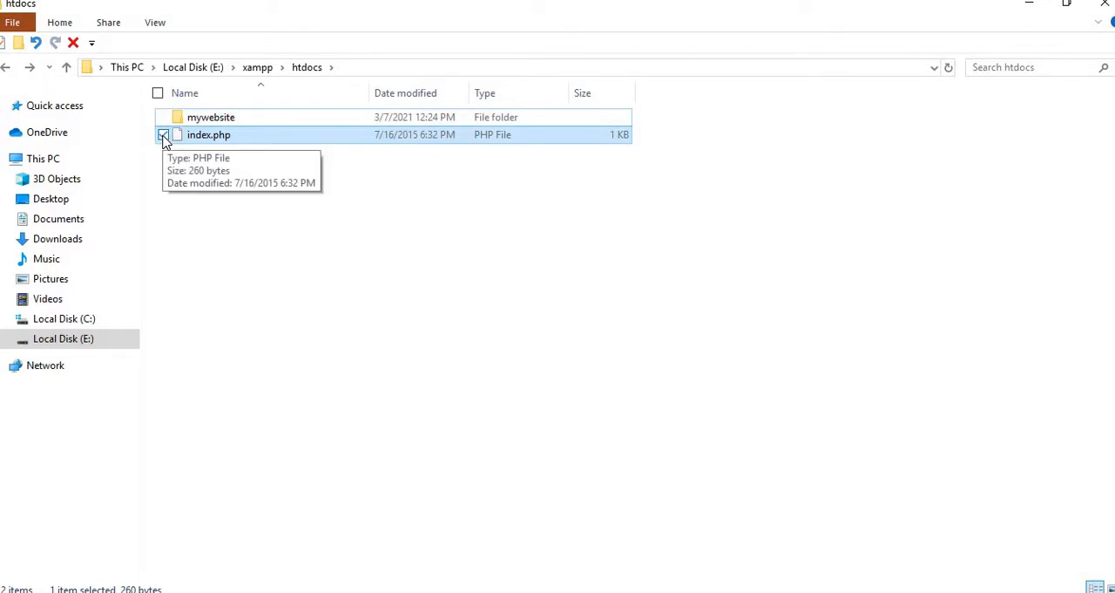
right_click(163, 139)
click(124, 290)
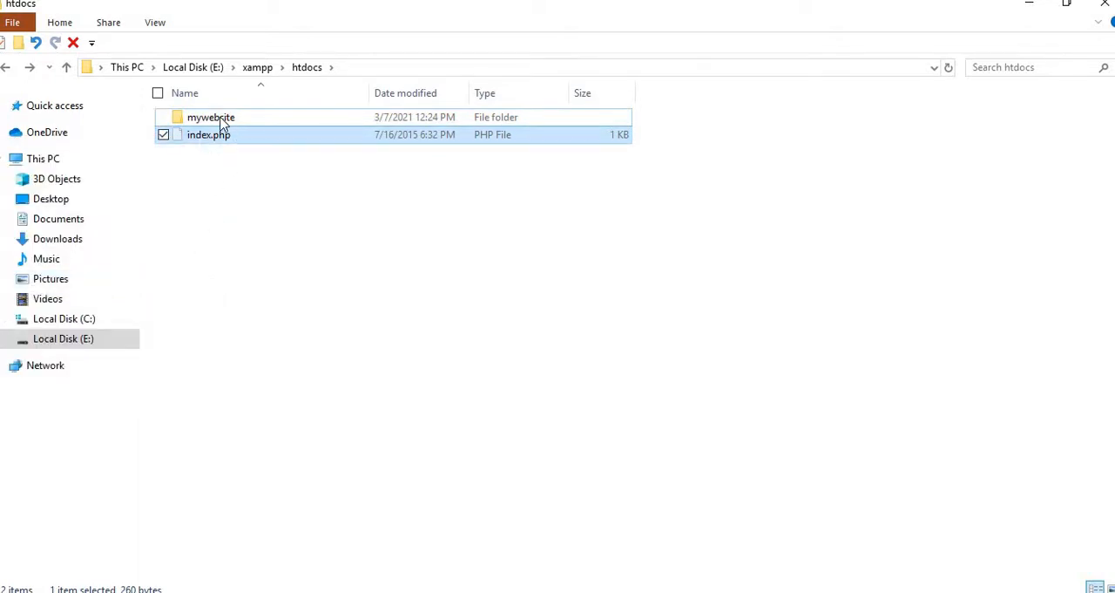
right_click(171, 145)
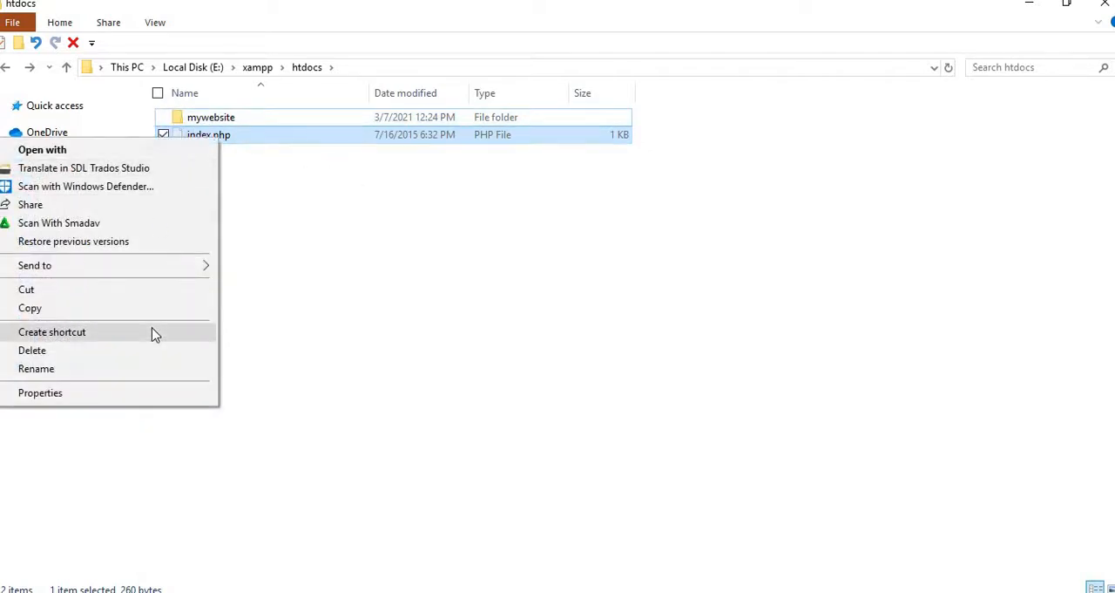
click(135, 293)
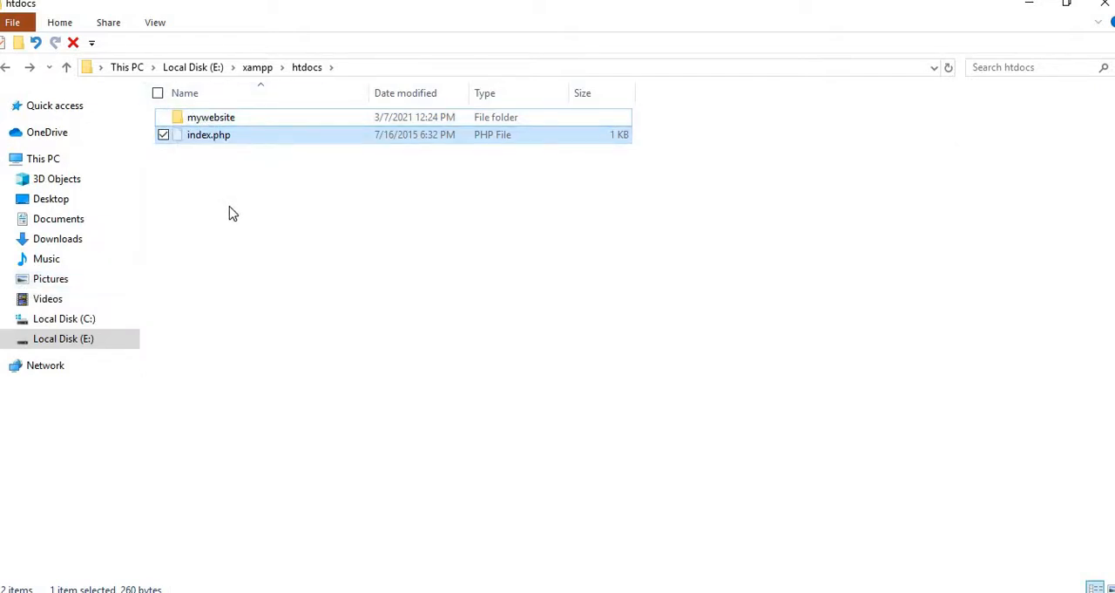
key(Delete)
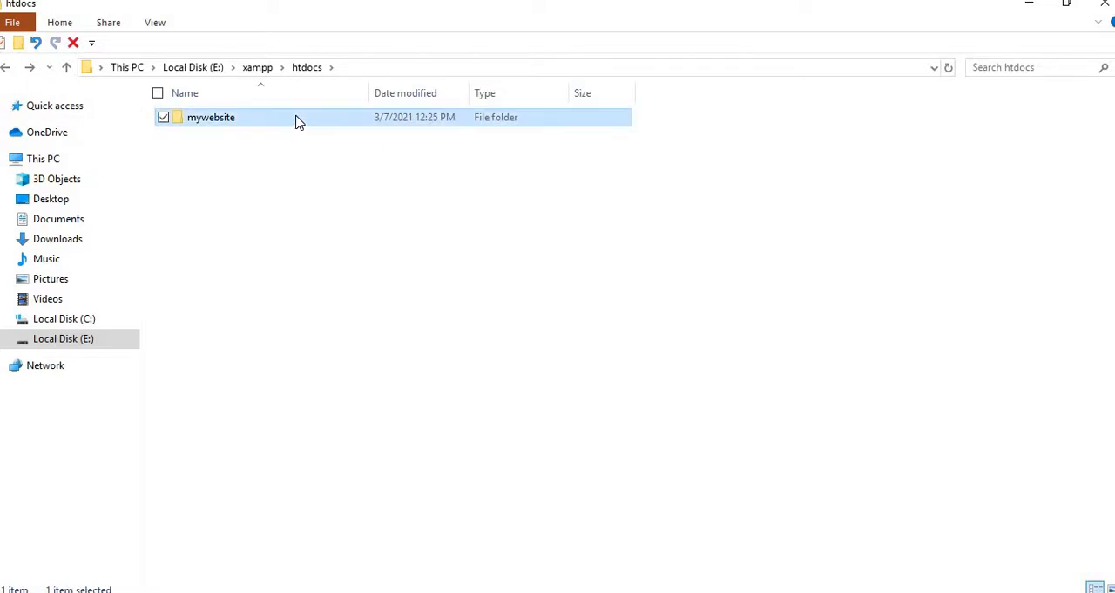
- Open the mywebsite folder to check its contents and return to htdocs
double_click(296, 122)
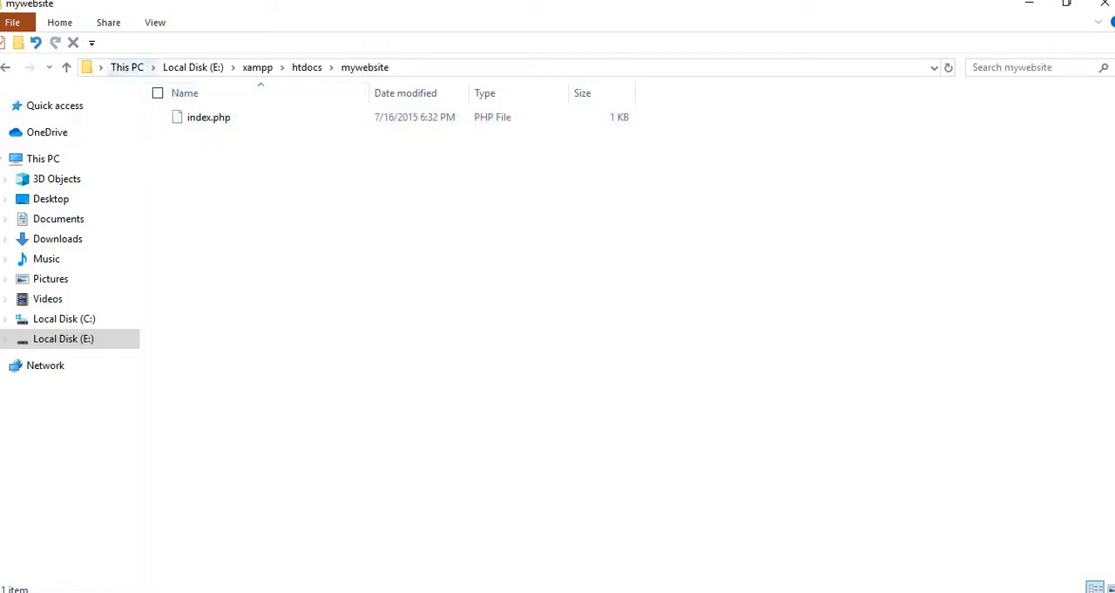
click(6, 69)
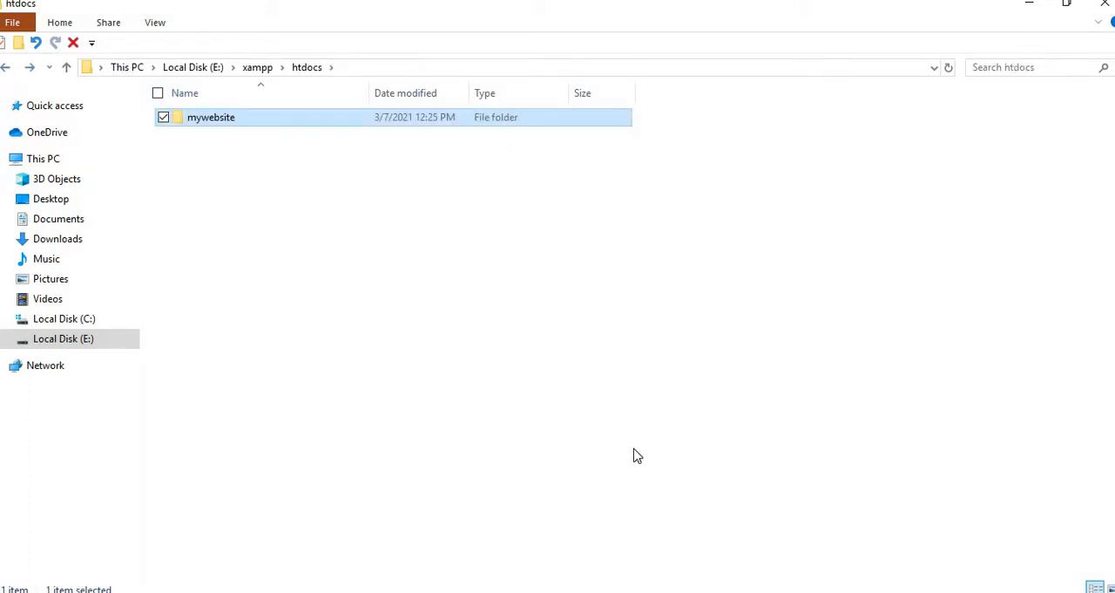
- Switch to Chrome and enter localhost/ as the beginning of the address in the new tab
key(alt+Tab)
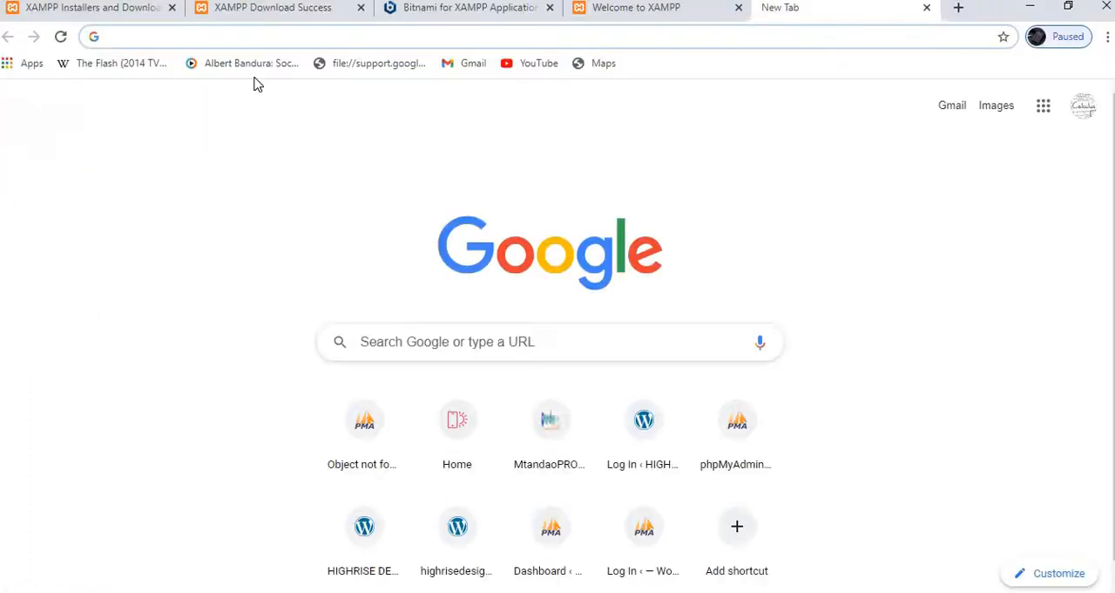
text(lo)
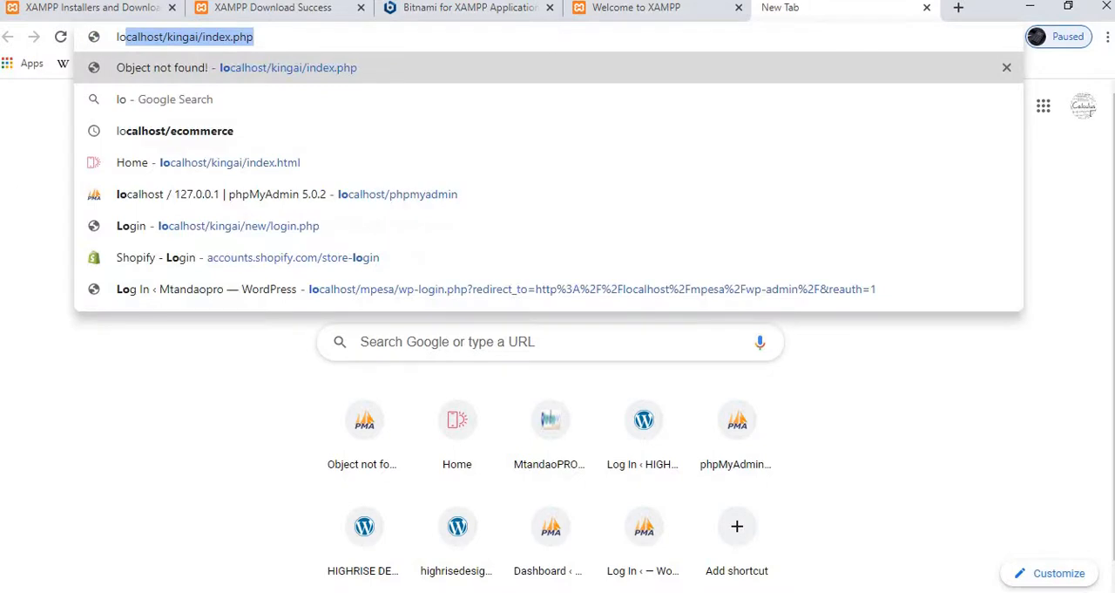
text(cal)
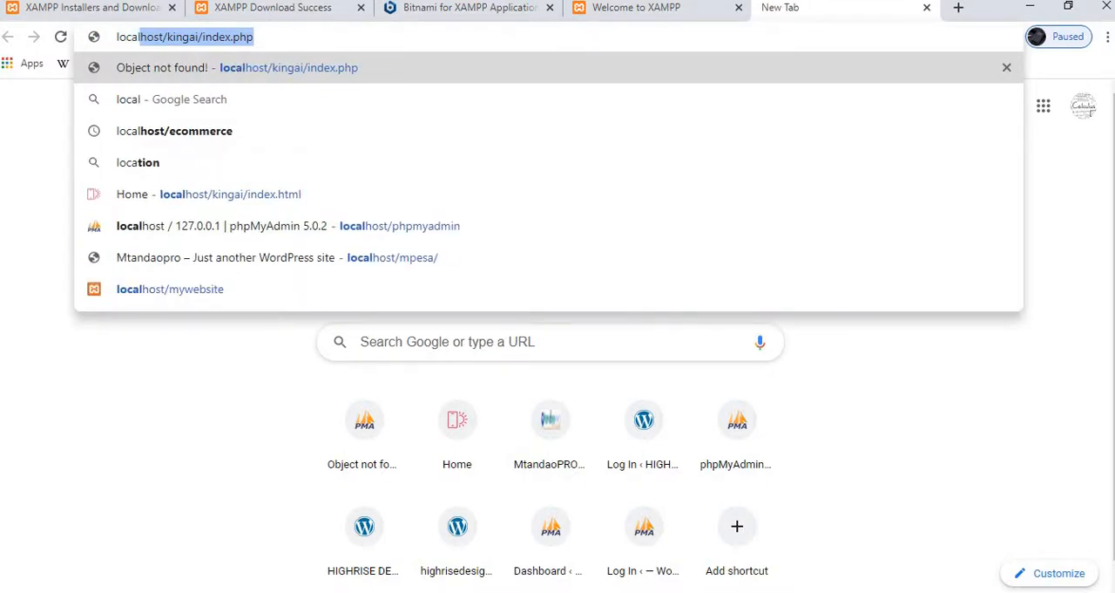
text(g)
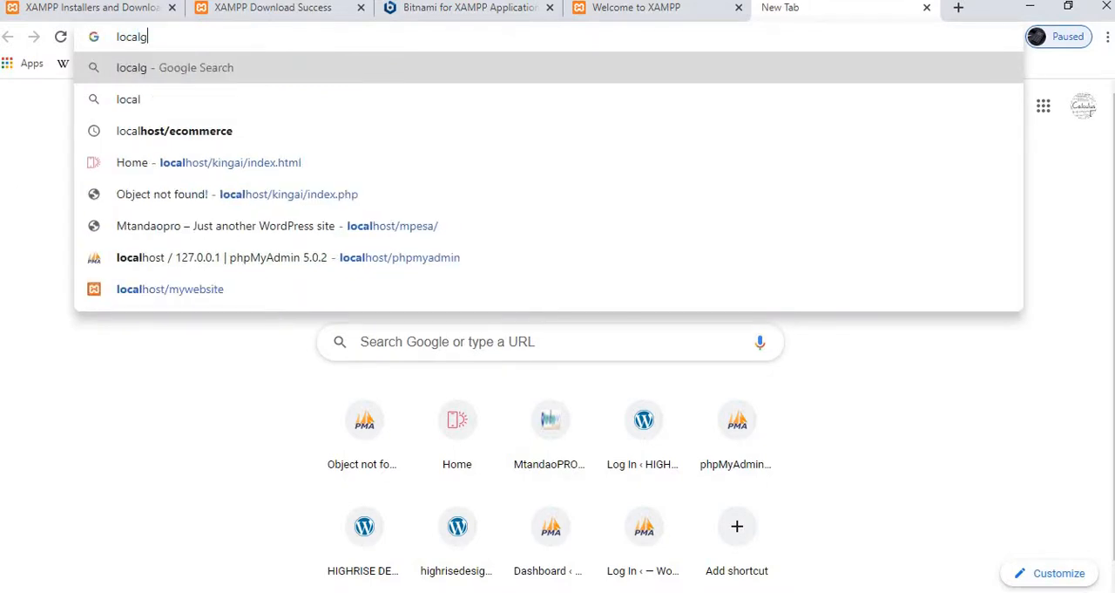
key(BackSpace)
text(ho)
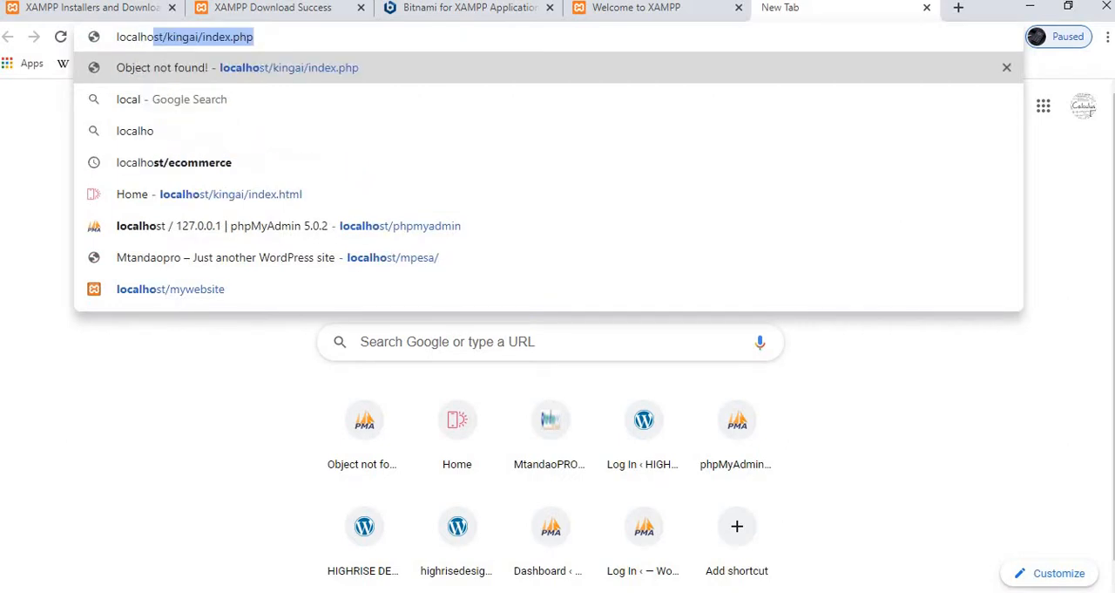
text(st)
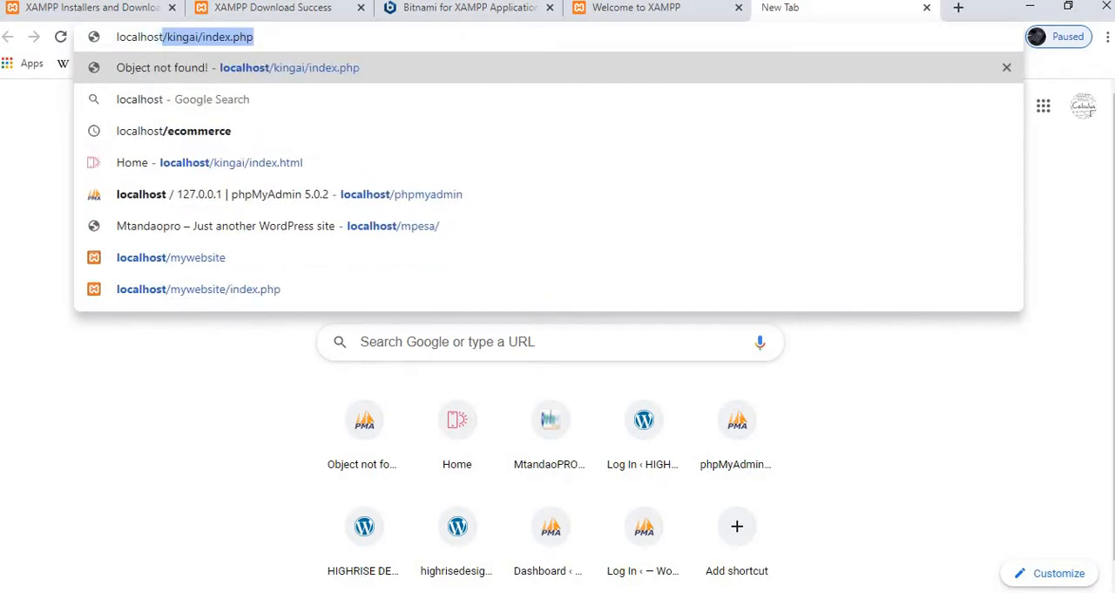
text(/)
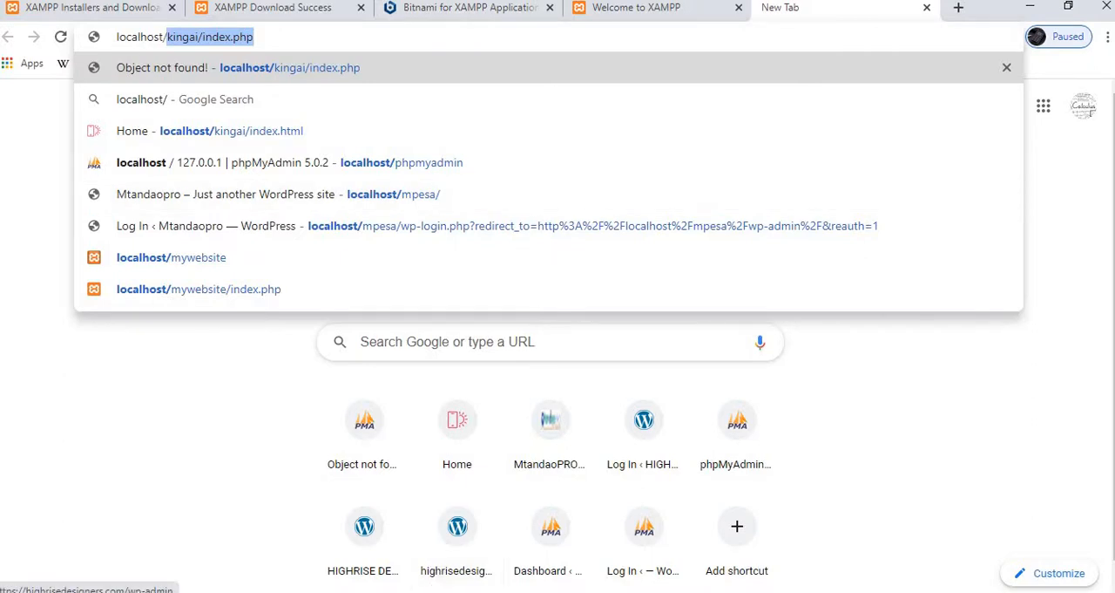
- Switch back to File Explorer, return to Local Disk (E:), and reopen the xampp folder and its htdocs folder
click(236, 592)
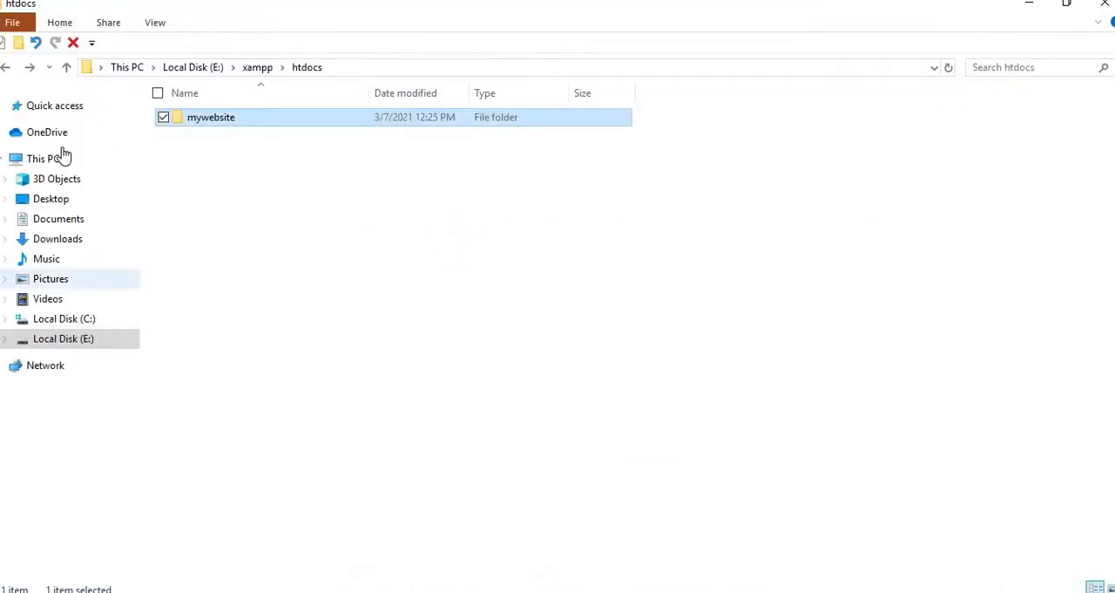
click(5, 67)
click(6, 67)
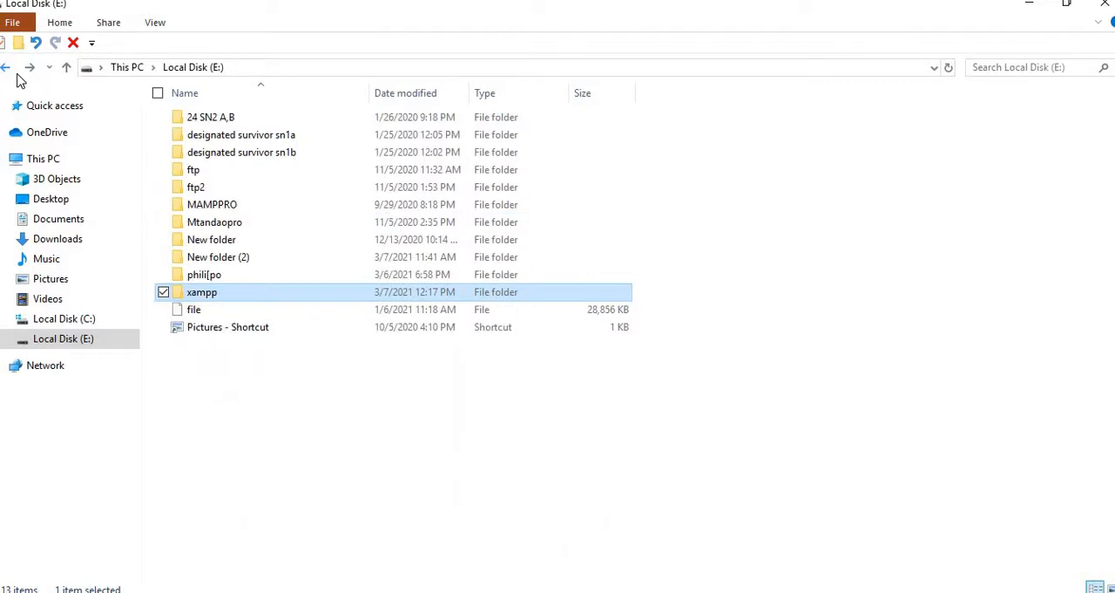
double_click(214, 295)
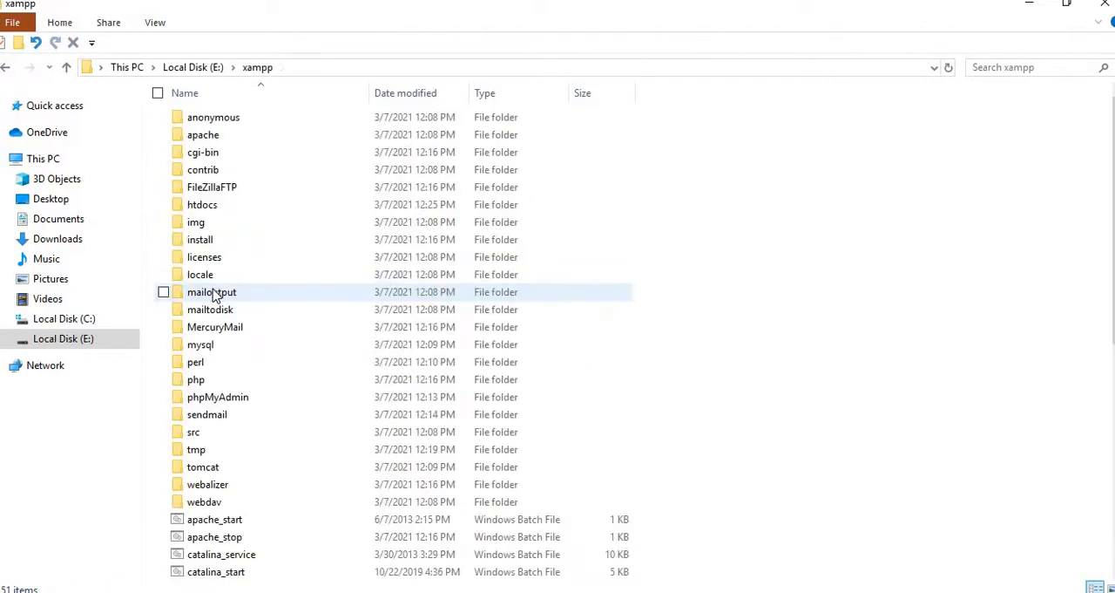
double_click(231, 208)
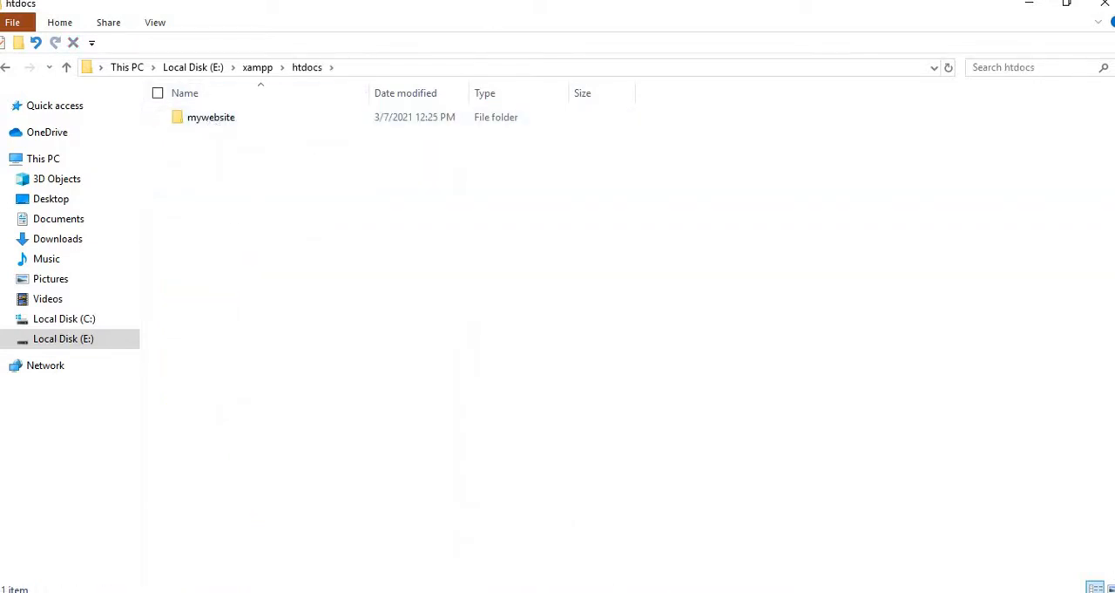
- Switch to Chrome and load localhost/mywebsite/index.php in the new tab
click(746, 535)
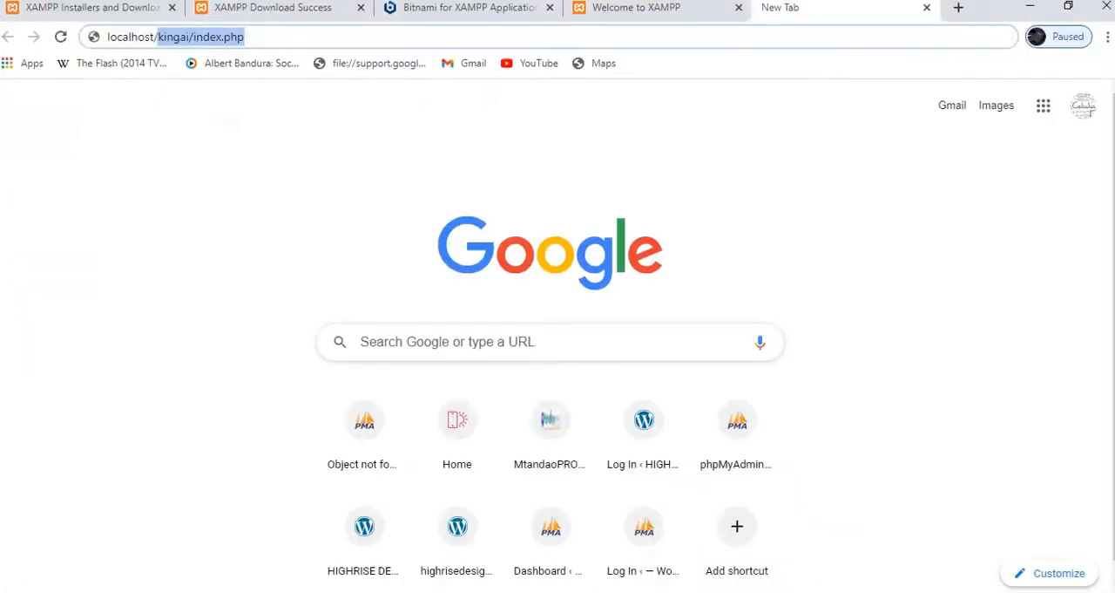
text(localhost/)
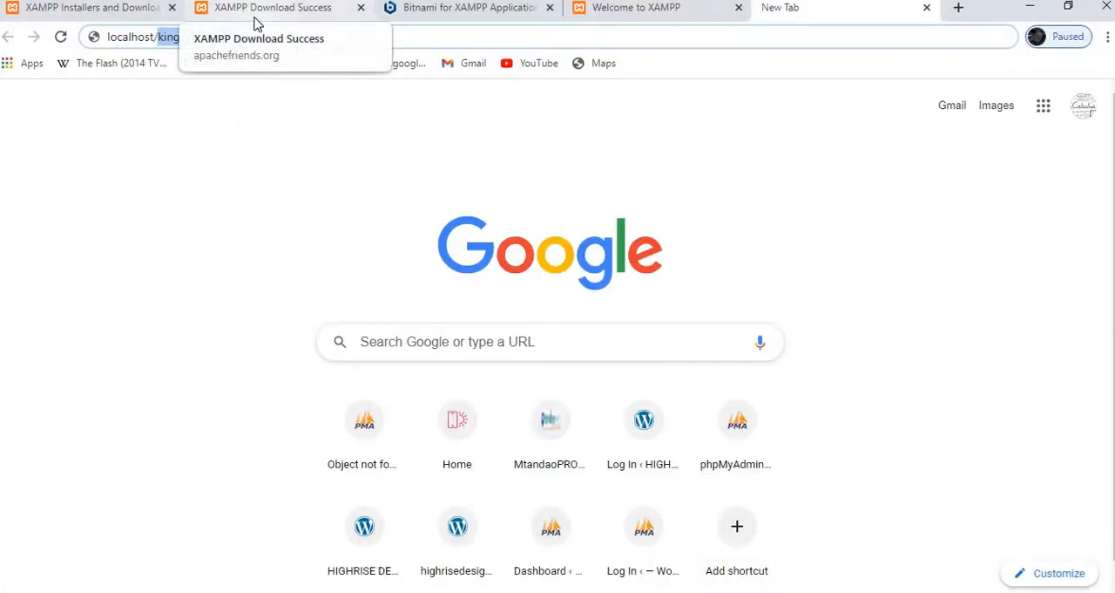
text(my)
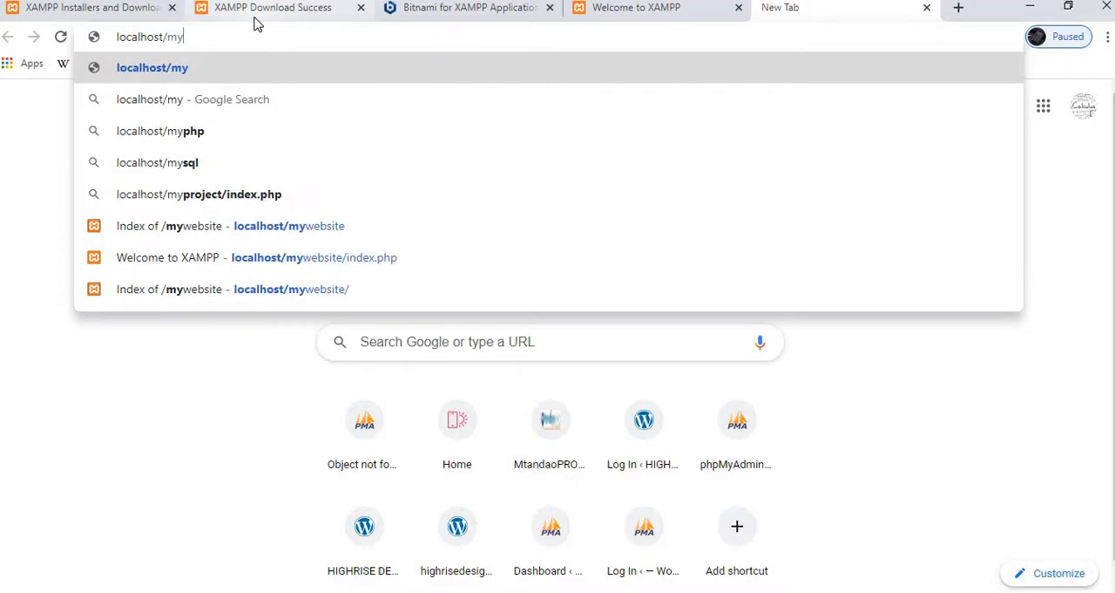
text(websit)
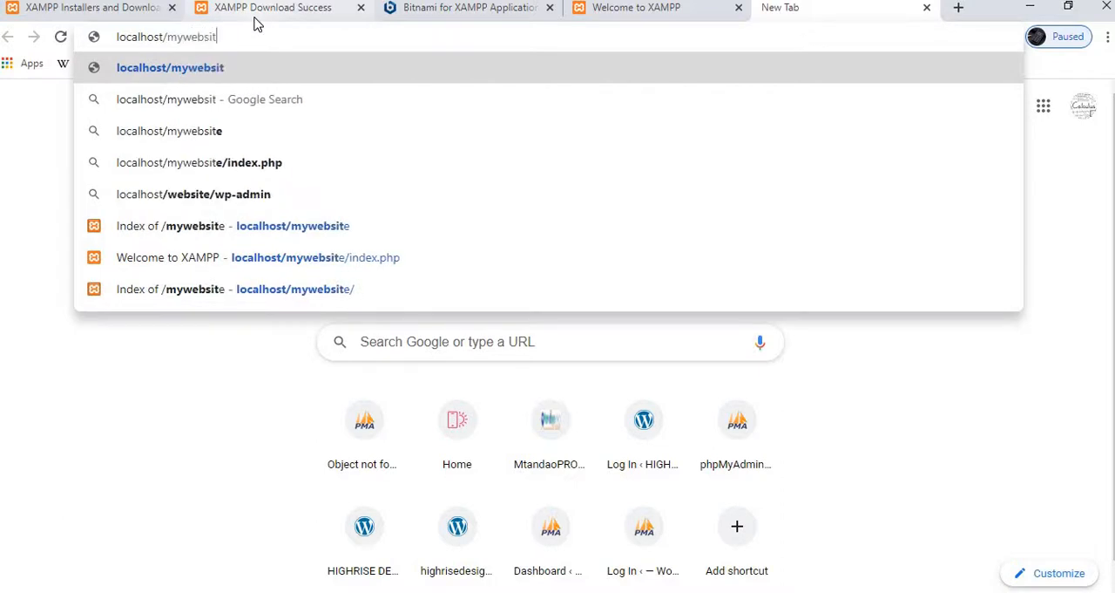
text(e/)
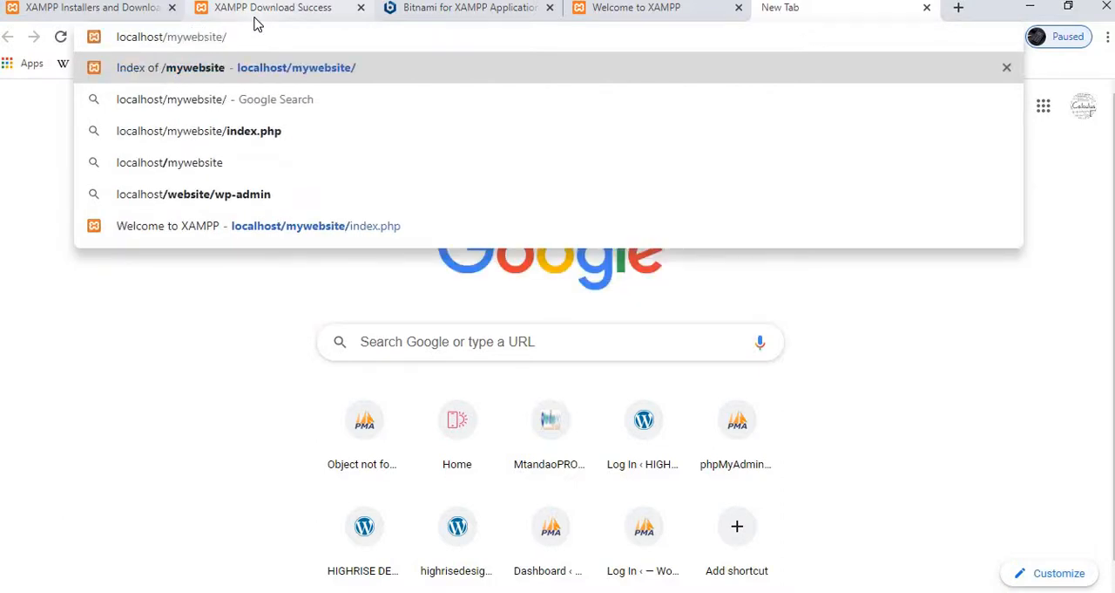
text(inde)
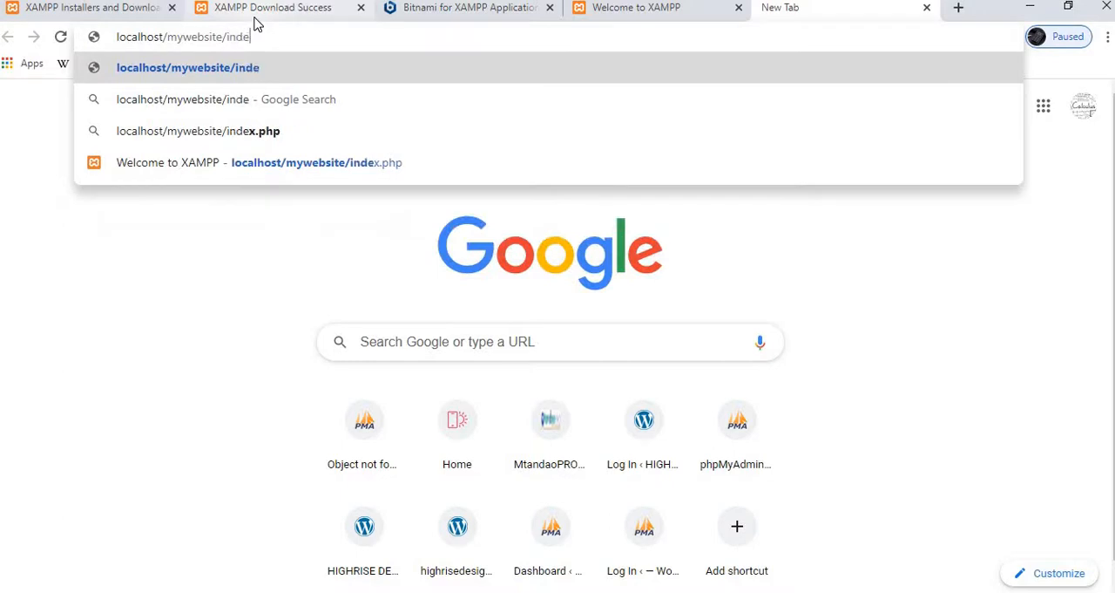
text(x.php)
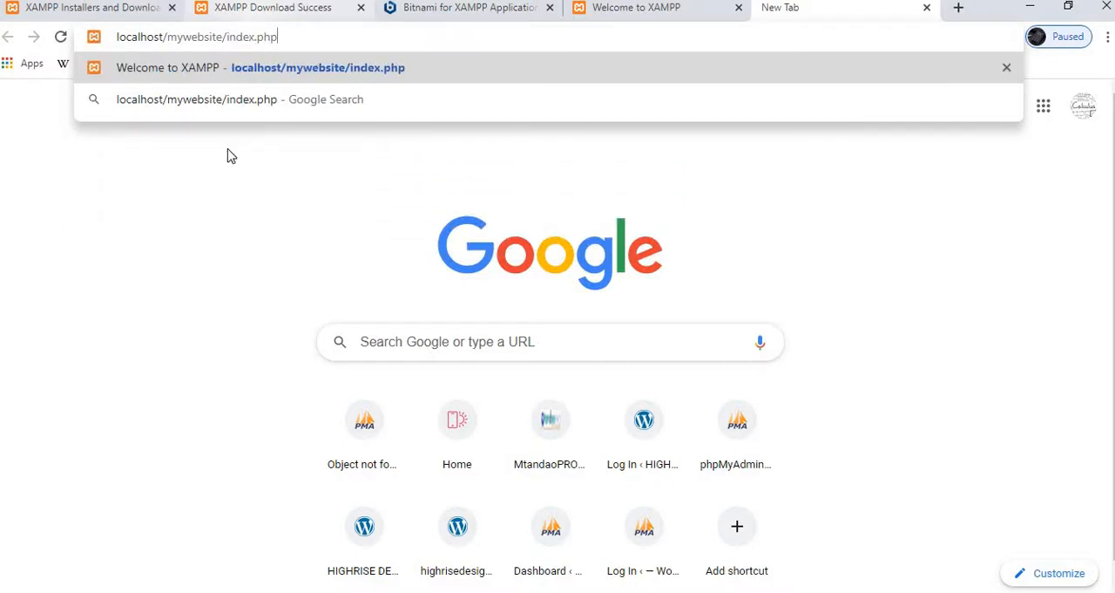
key(Return)
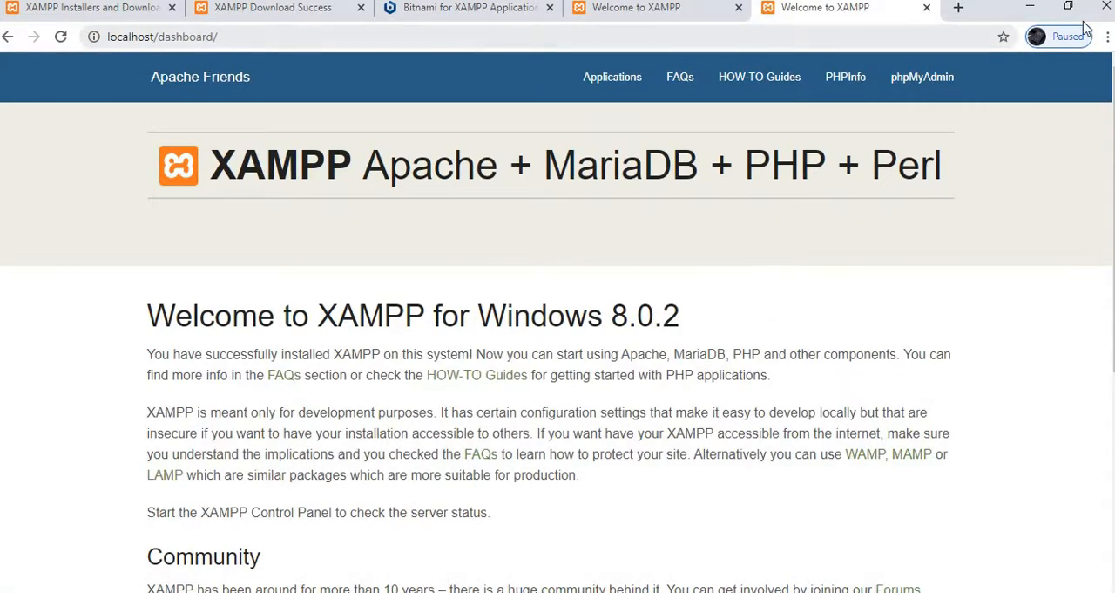
- Examine the loaded page's welcome text and Community section
scroll(557, 329, down, 1)
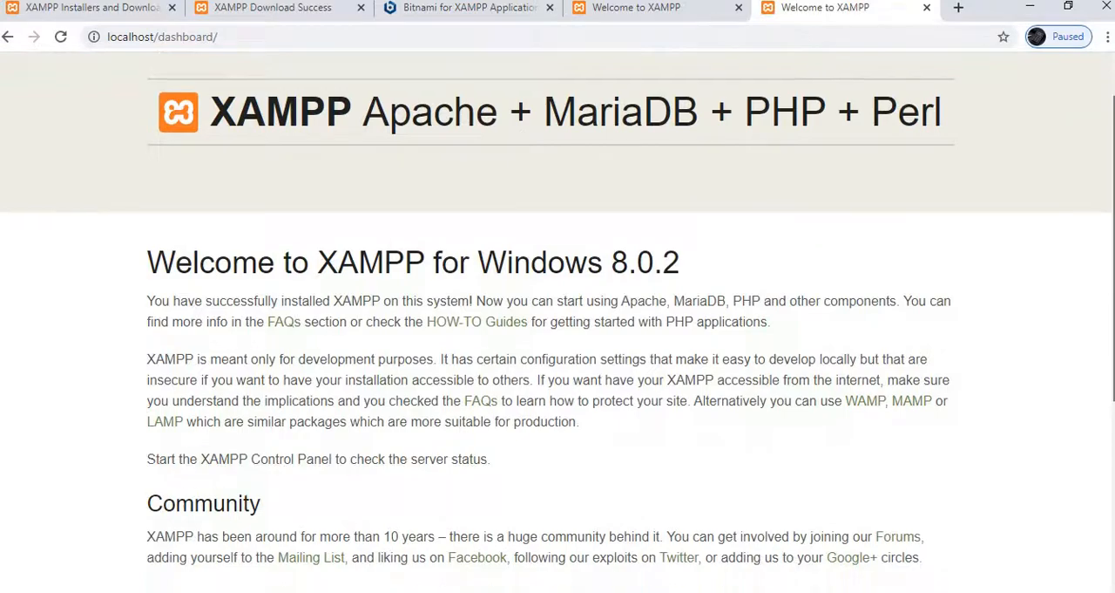
scroll(558, 321, up, 1)
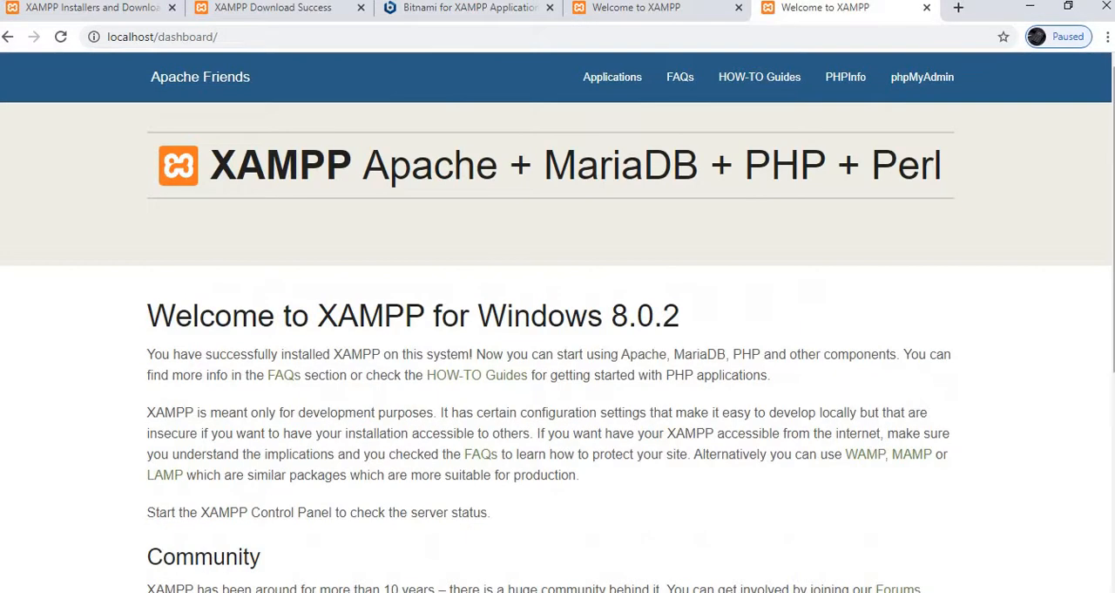
scroll(558, 329, down, 5)
scroll(557, 330, up, 5)
scroll(558, 329, down, 5)
scroll(558, 329, up, 5)
scroll(828, 479, down, 2)
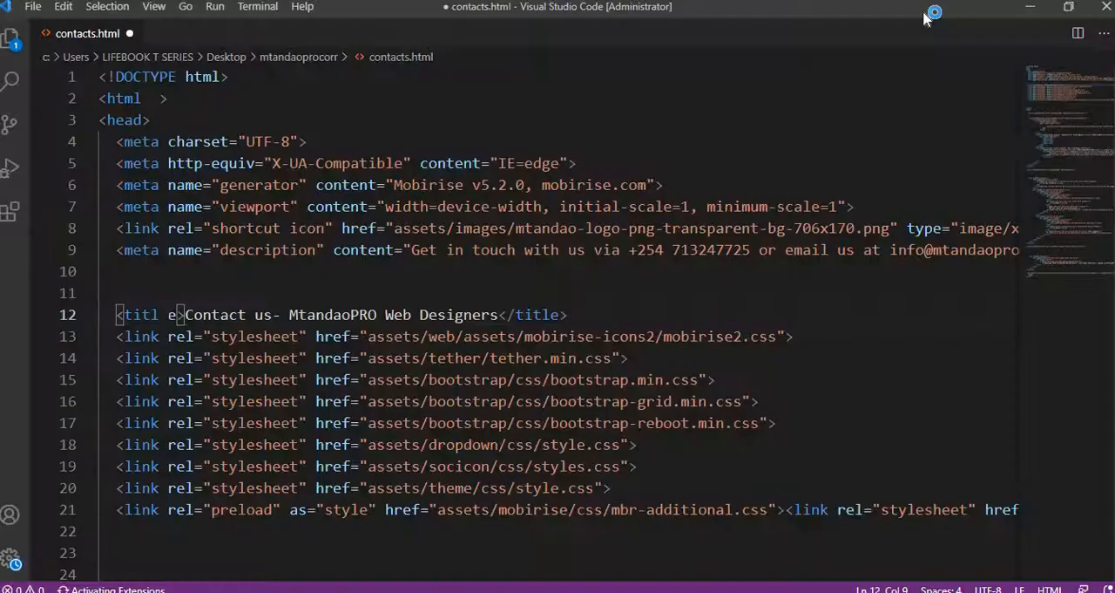
- In Visual Studio Code, open the mywebsite folder from E:\xampp\htdocs, discarding the unsaved changes to contacts.html
click(33, 7)
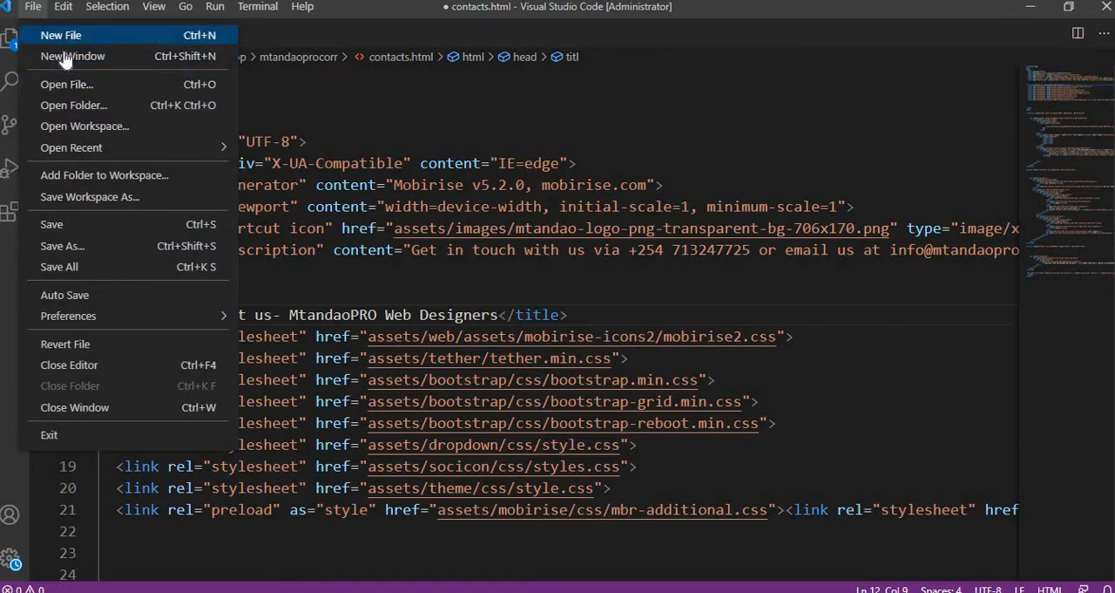
click(85, 105)
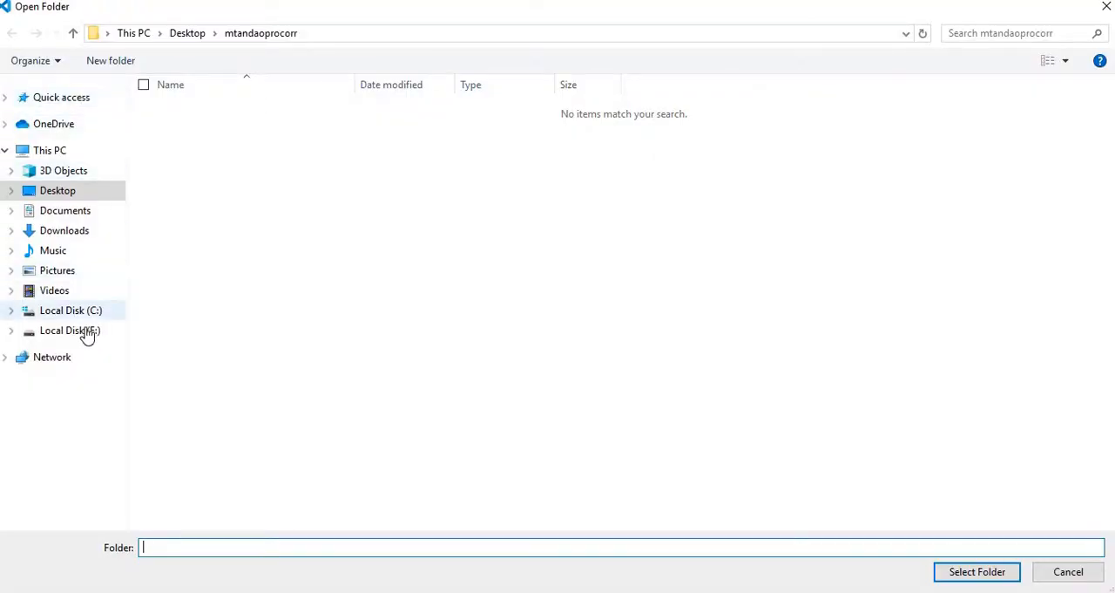
click(80, 335)
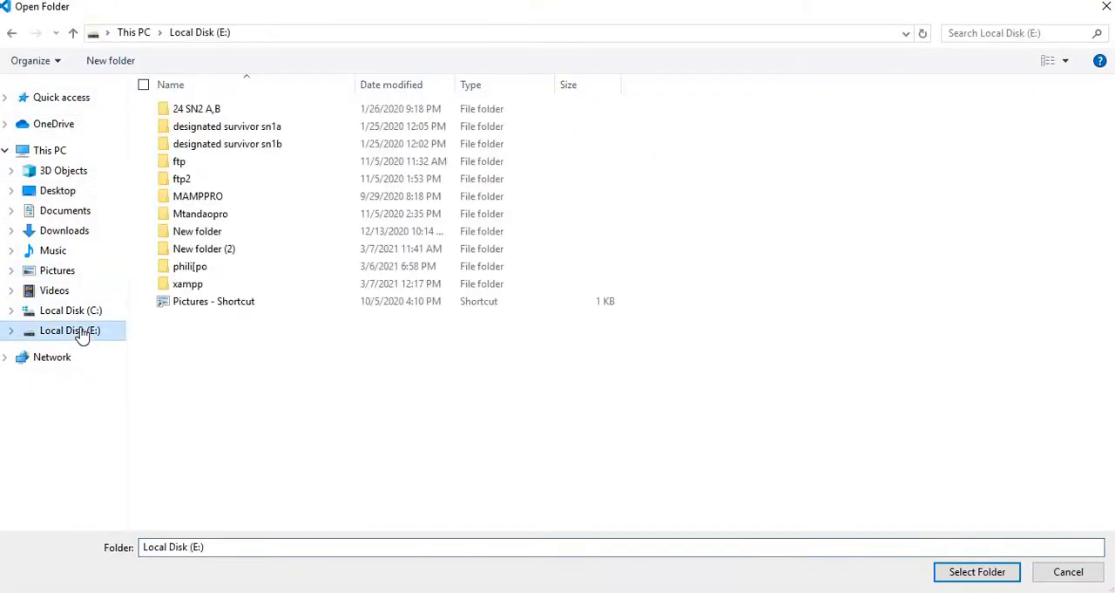
double_click(197, 287)
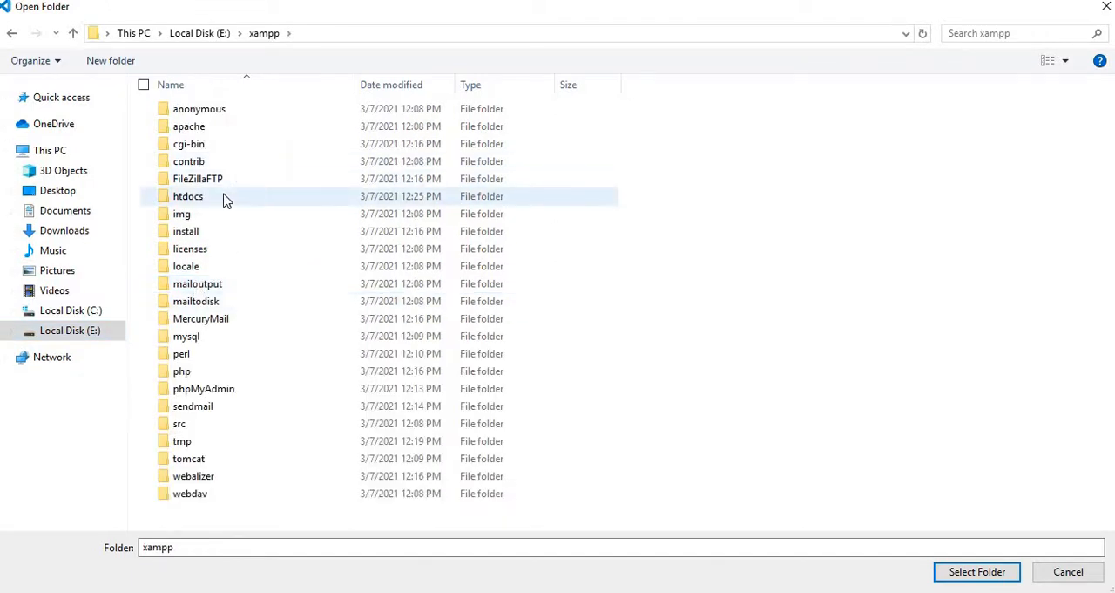
double_click(223, 196)
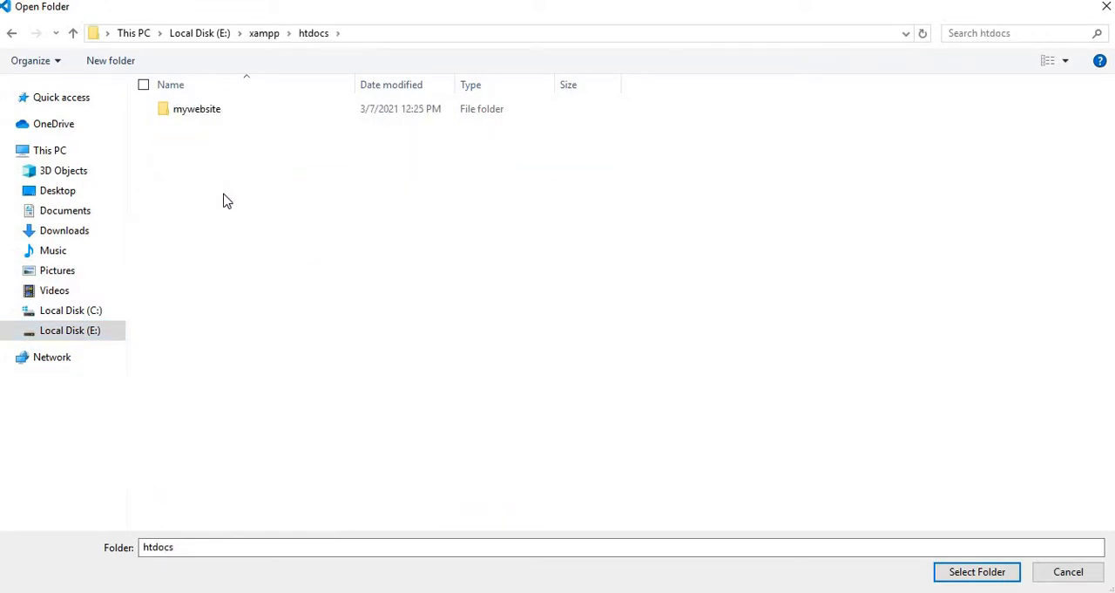
click(205, 118)
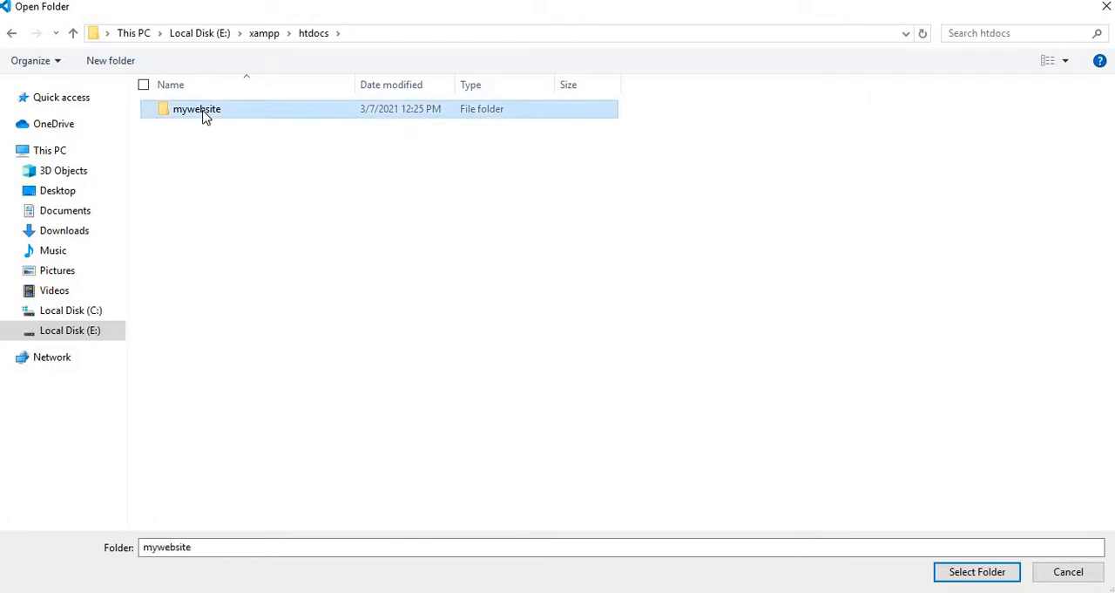
click(979, 569)
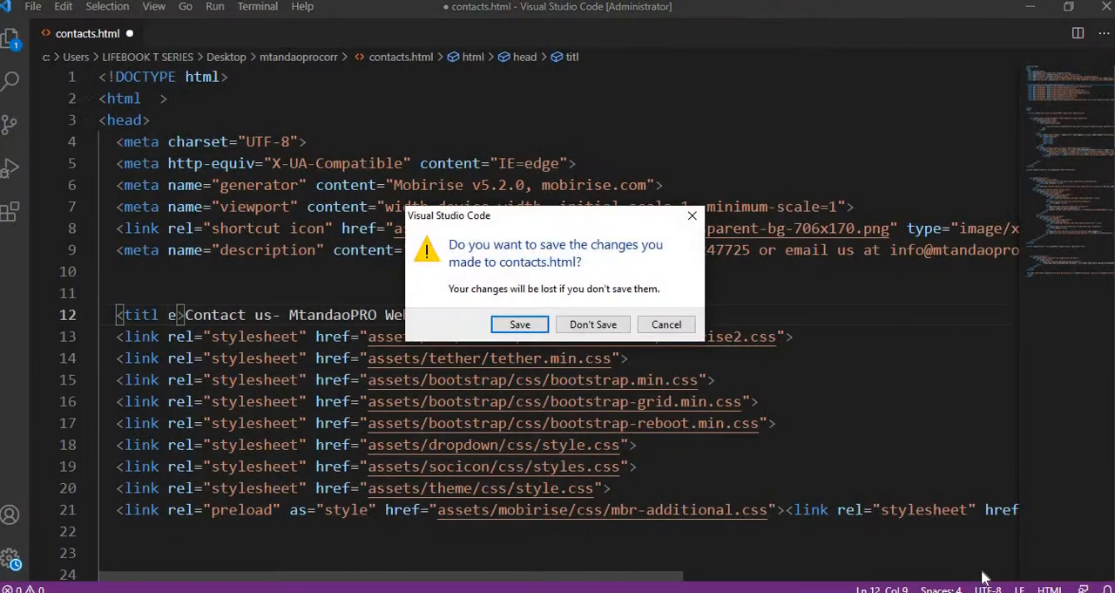
click(596, 325)
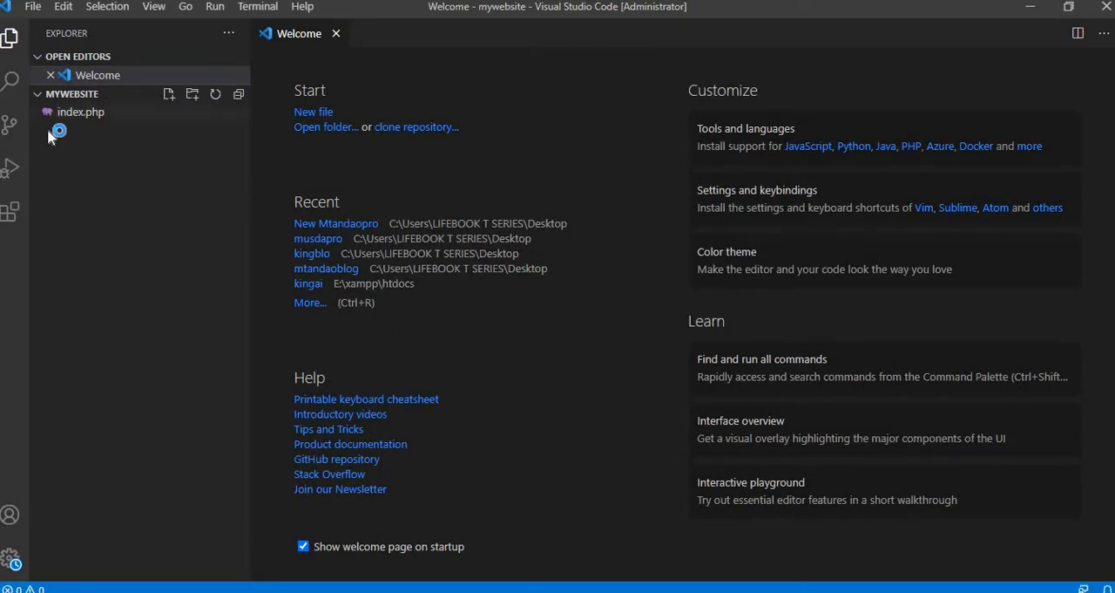
- Open index.php from the mywebsite folder and delete all of its code and text
click(96, 113)
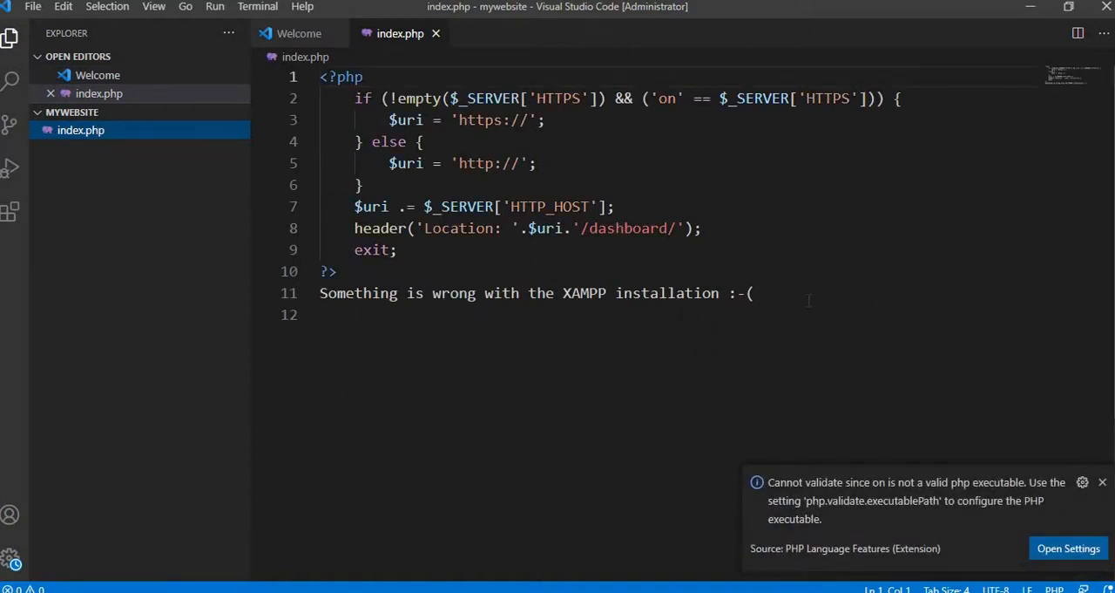
drag(765, 301, 319, 77)
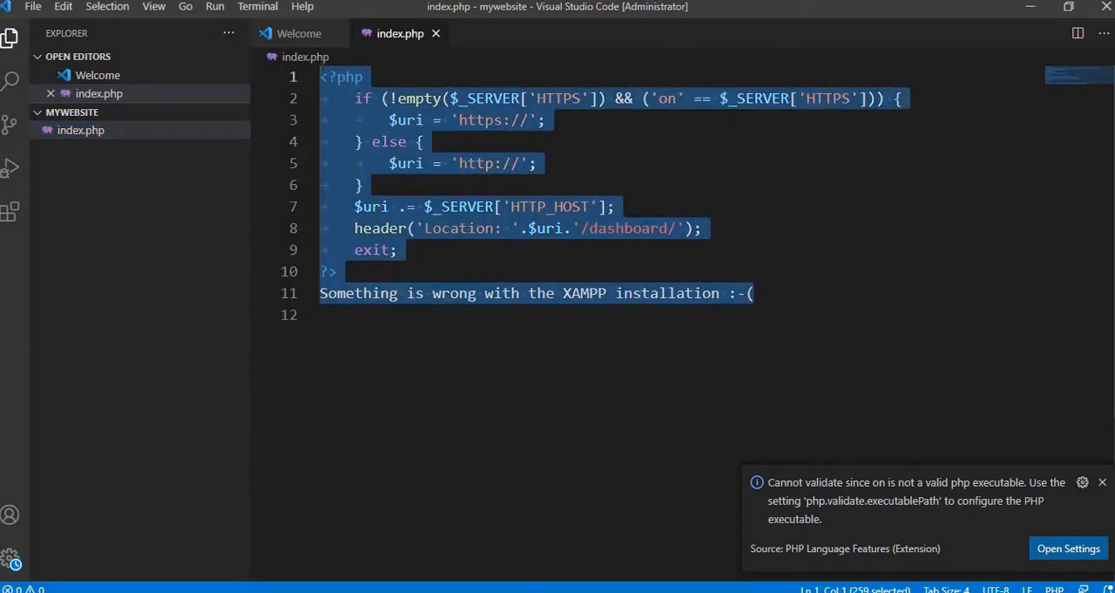
key(BackSpace)
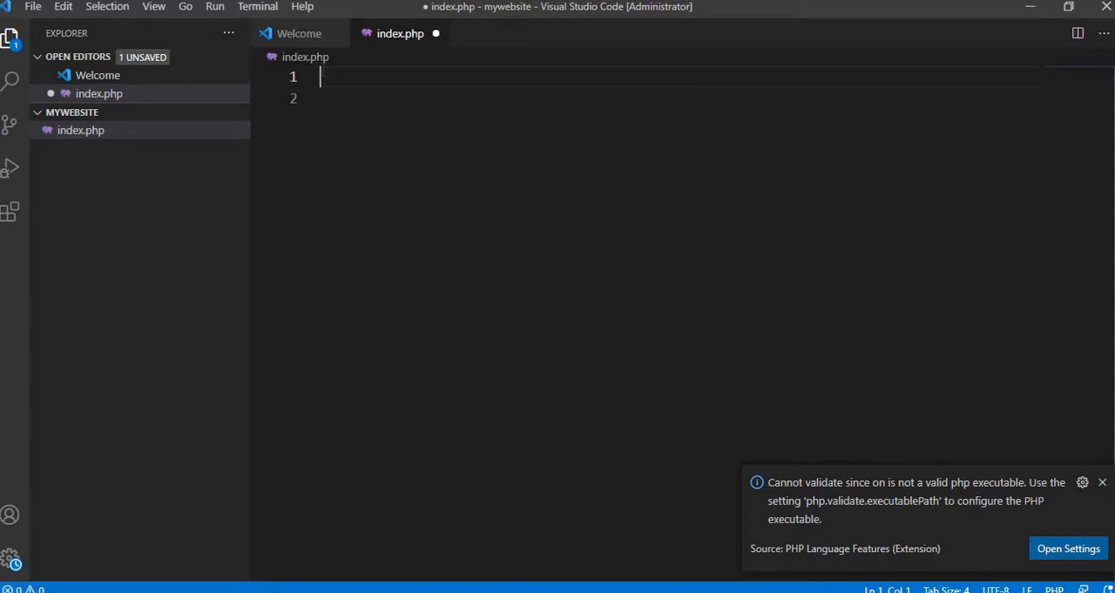
- Save the emptied index.php and insert the HTML boilerplate from the Emmet ! abbreviation
key(ctrl+s)
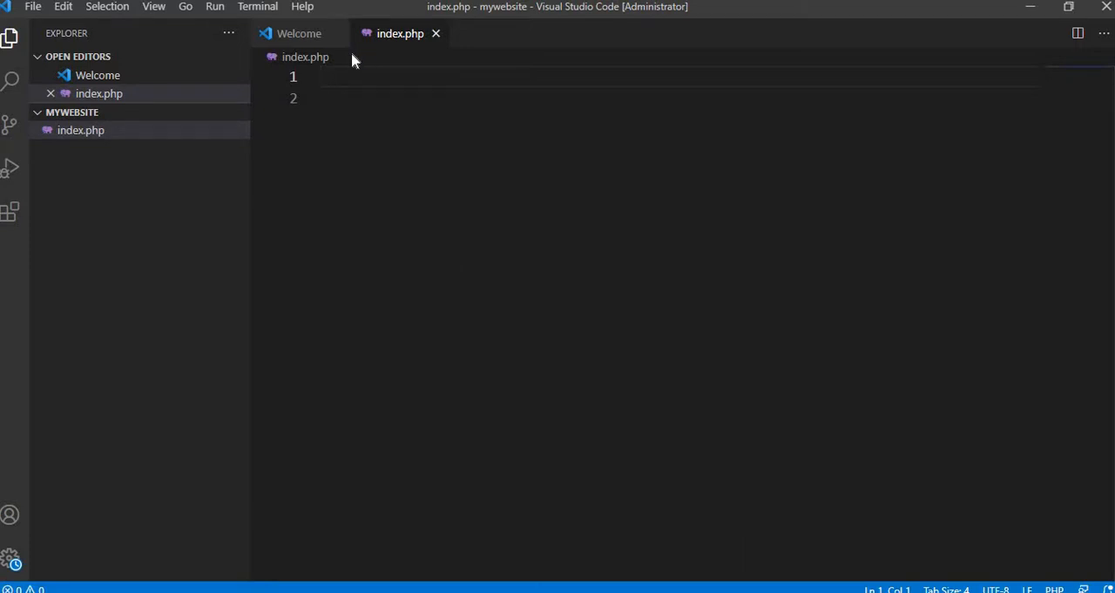
text(!!!!)
key(Return)
key(BackSpace)
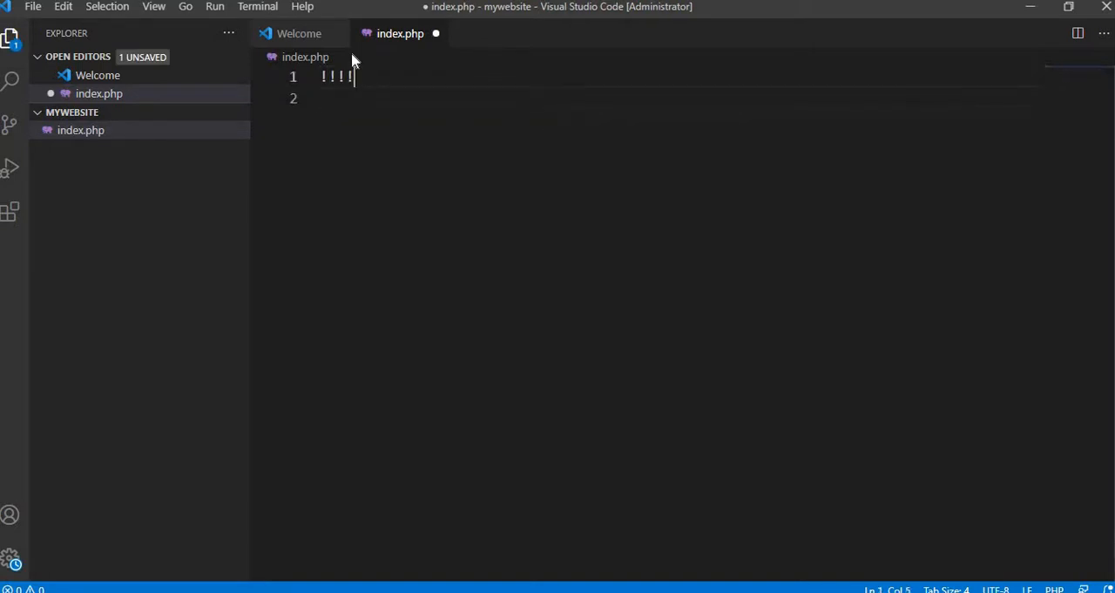
text(!!!!)
text(!)
key(Tab)
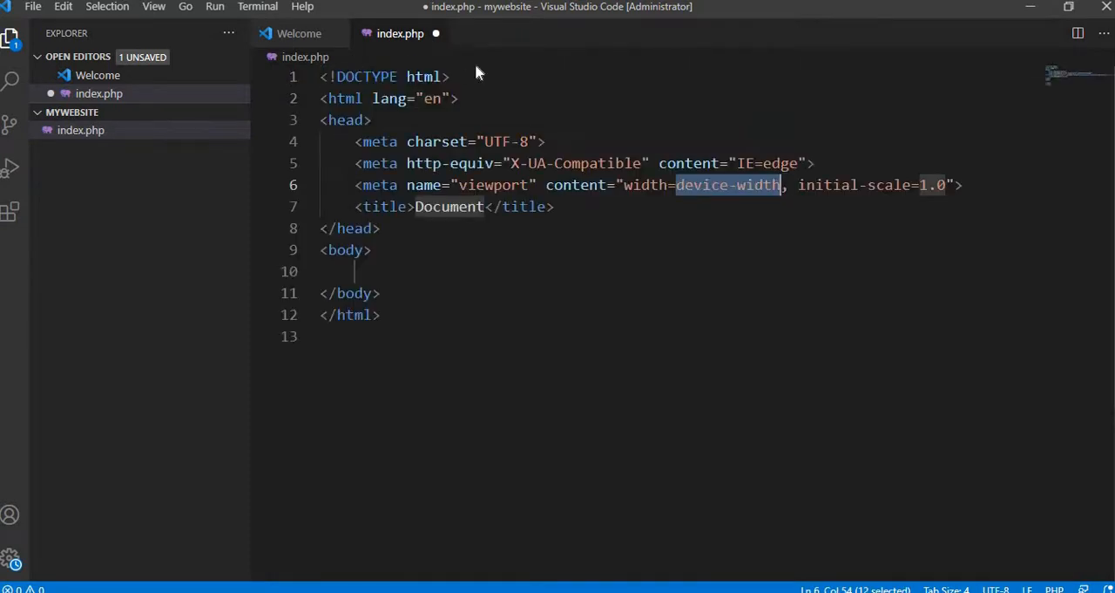
- Add an h1 heading reading "Welcome, This is my website" inside the body of index.php
click(584, 279)
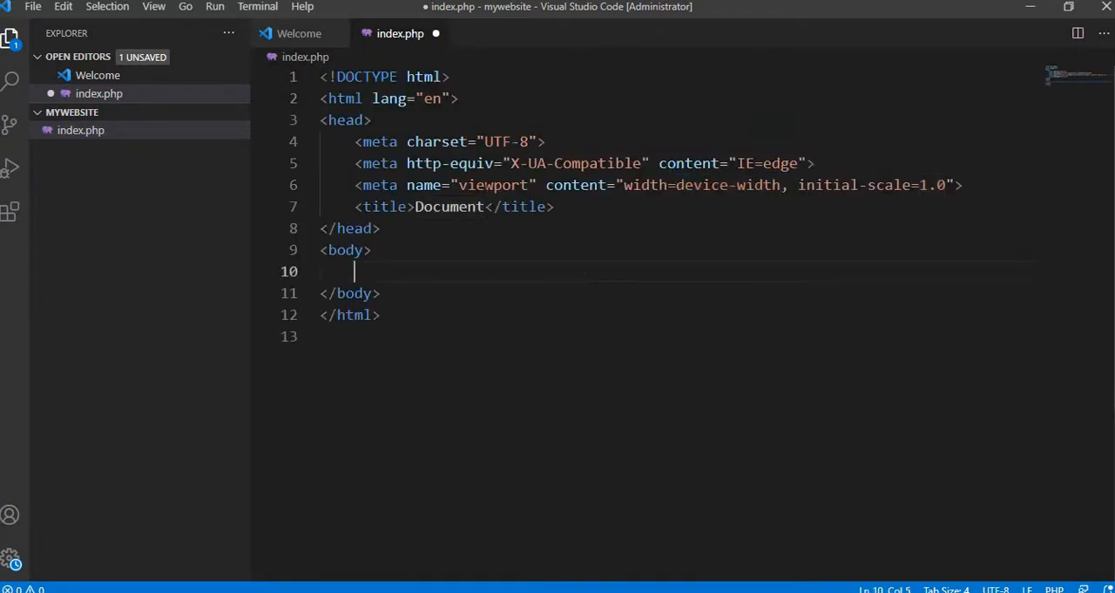
click(404, 234)
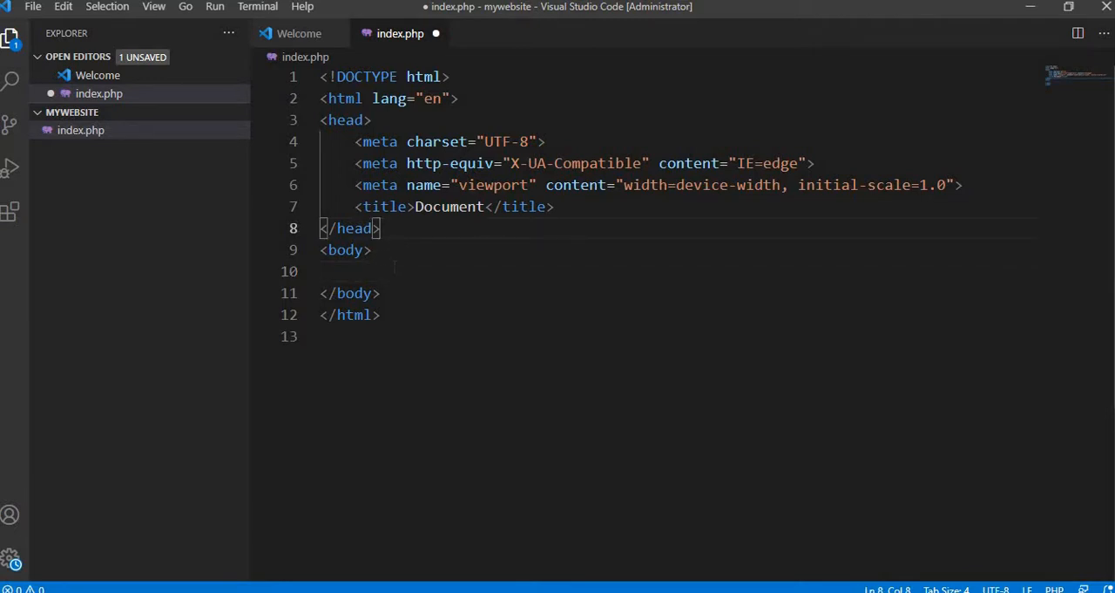
click(386, 250)
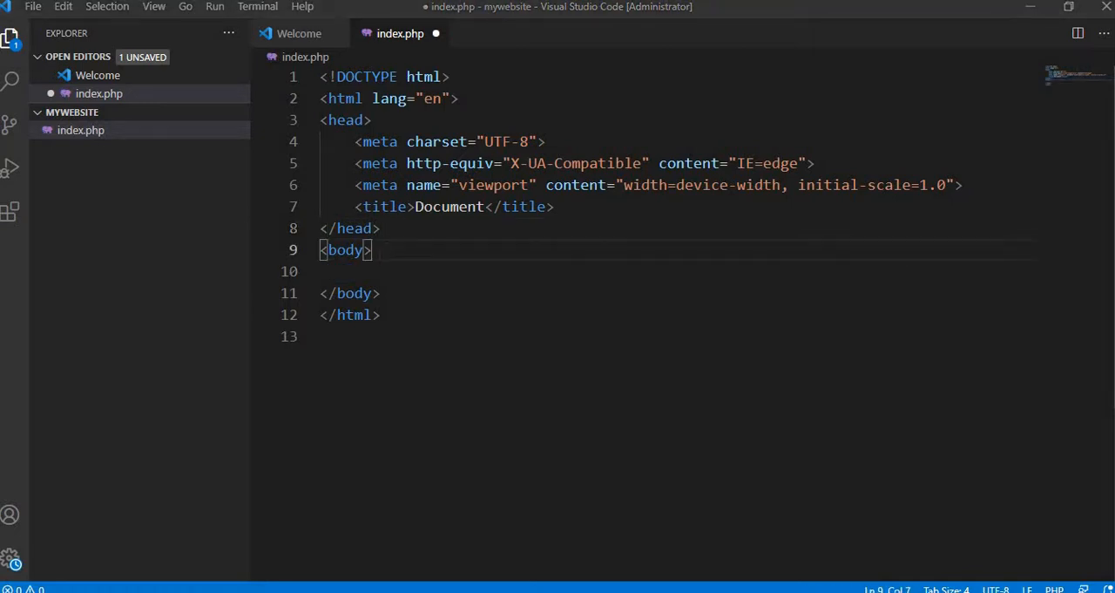
click(392, 274)
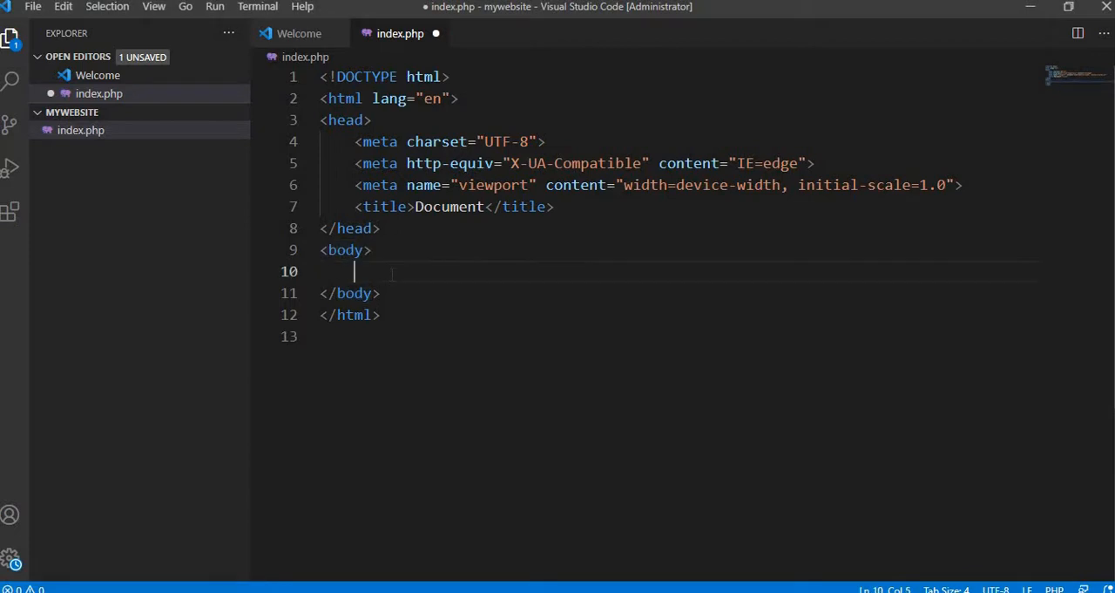
text(h1)
click(403, 298)
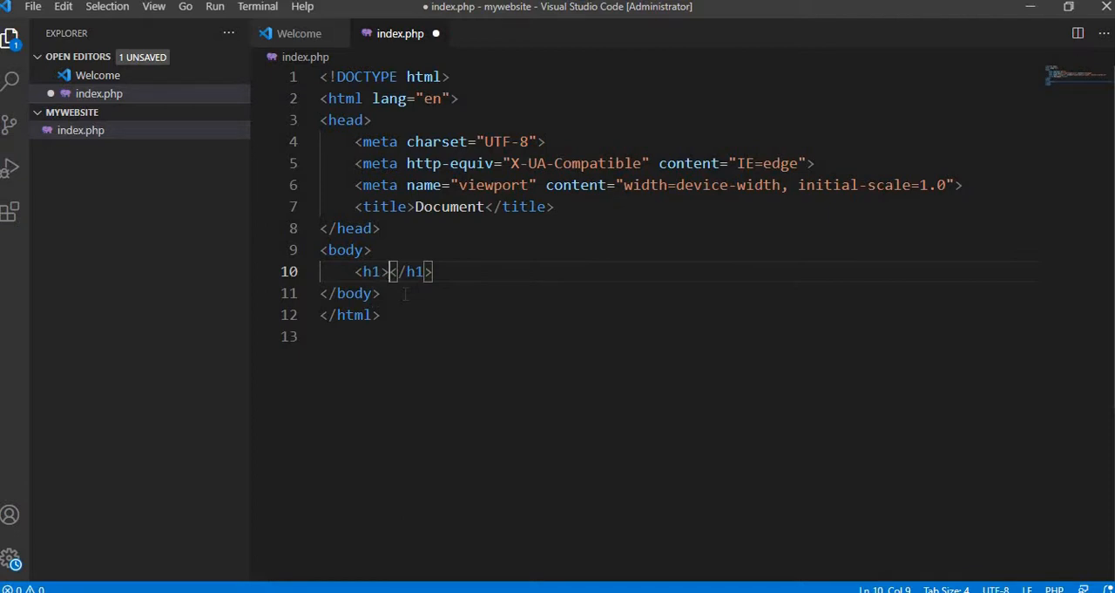
text(Wel)
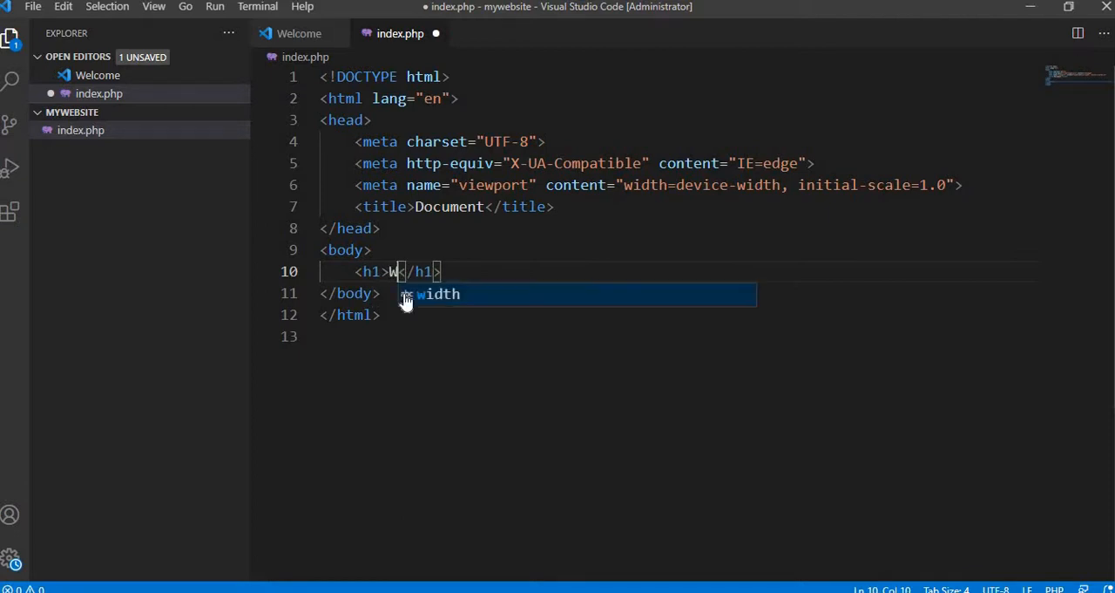
text(come)
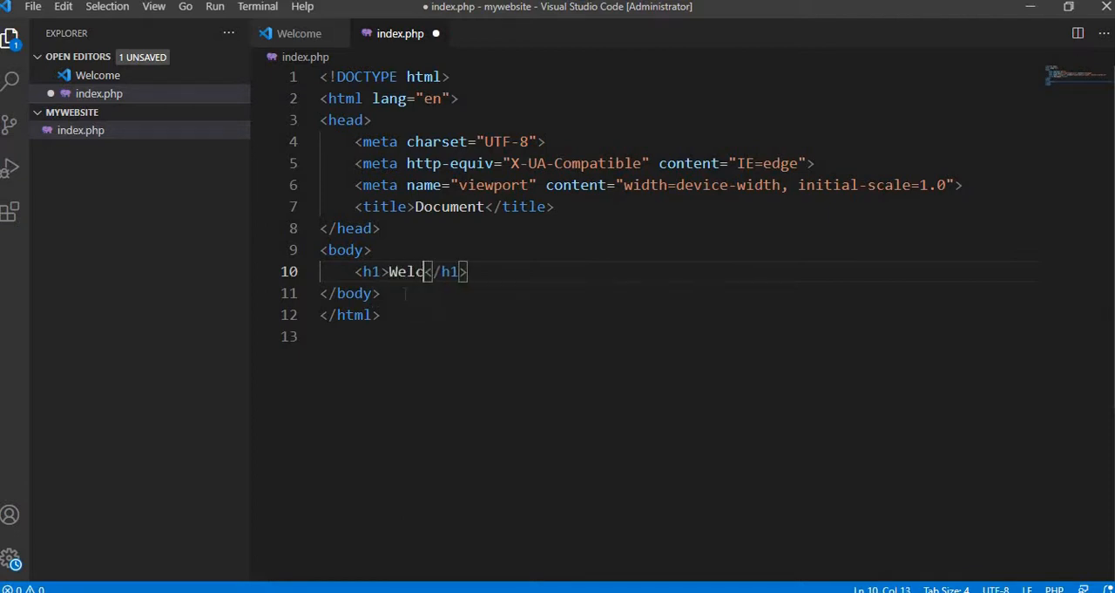
text(, T)
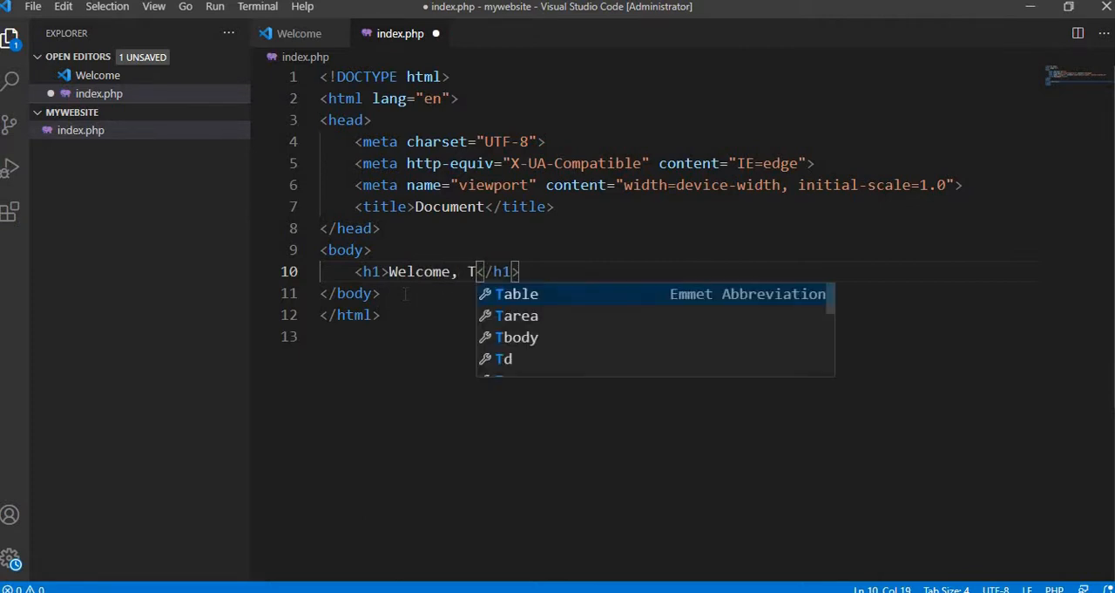
text(his is my w)
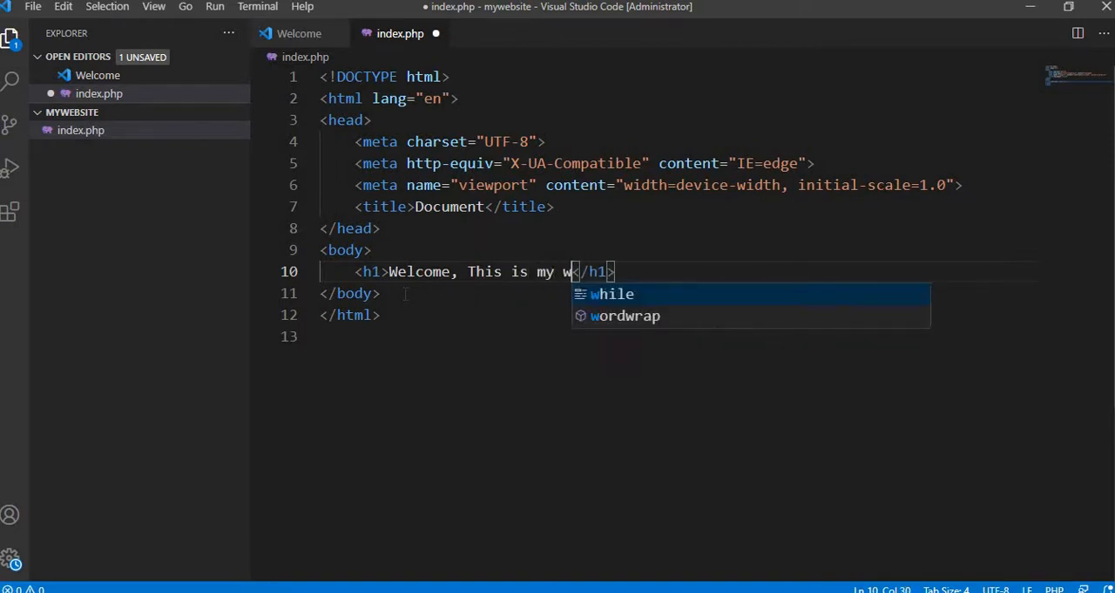
text(ebsite)
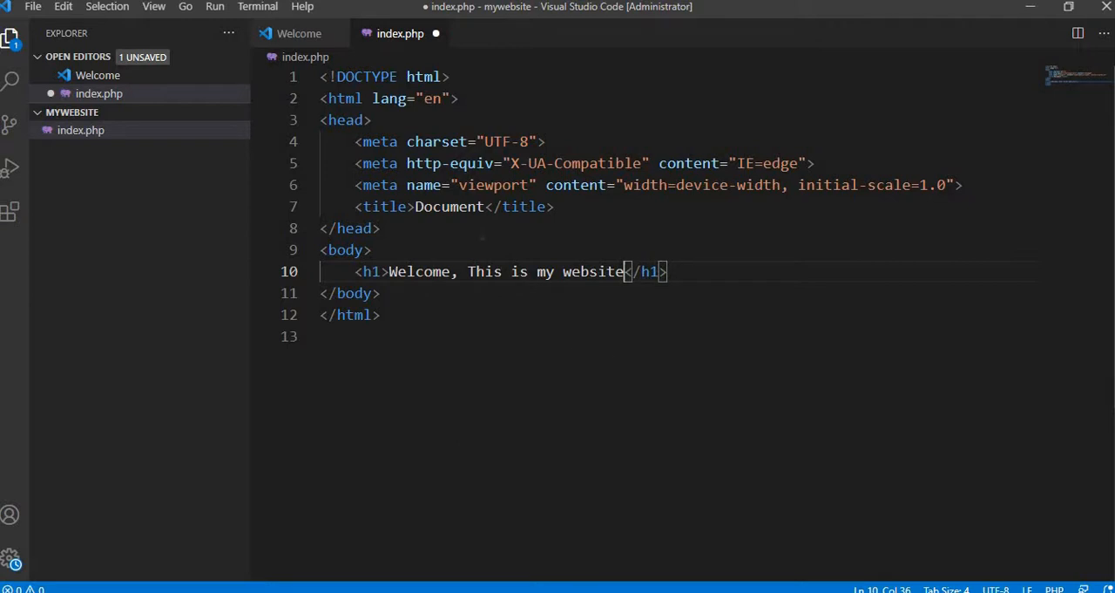
- Replace the page title "Document" with "My website" and save index.php
click(486, 207)
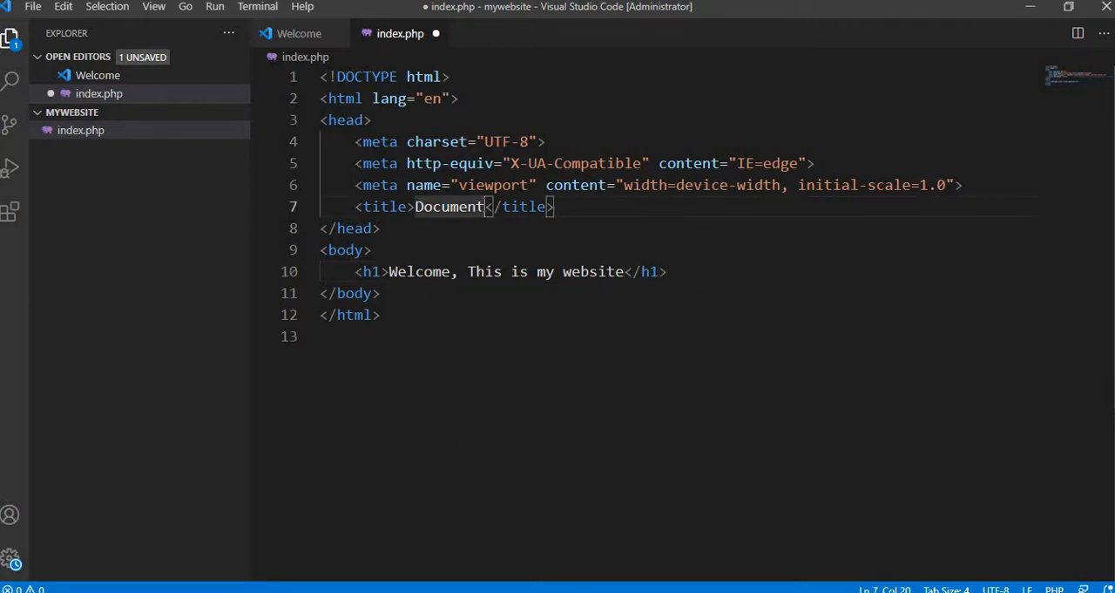
key(BackSpace)
key(BackSpace)
key(BackSpace)
key(BackSpace)
key(BackSpace)
key(BackSpace)
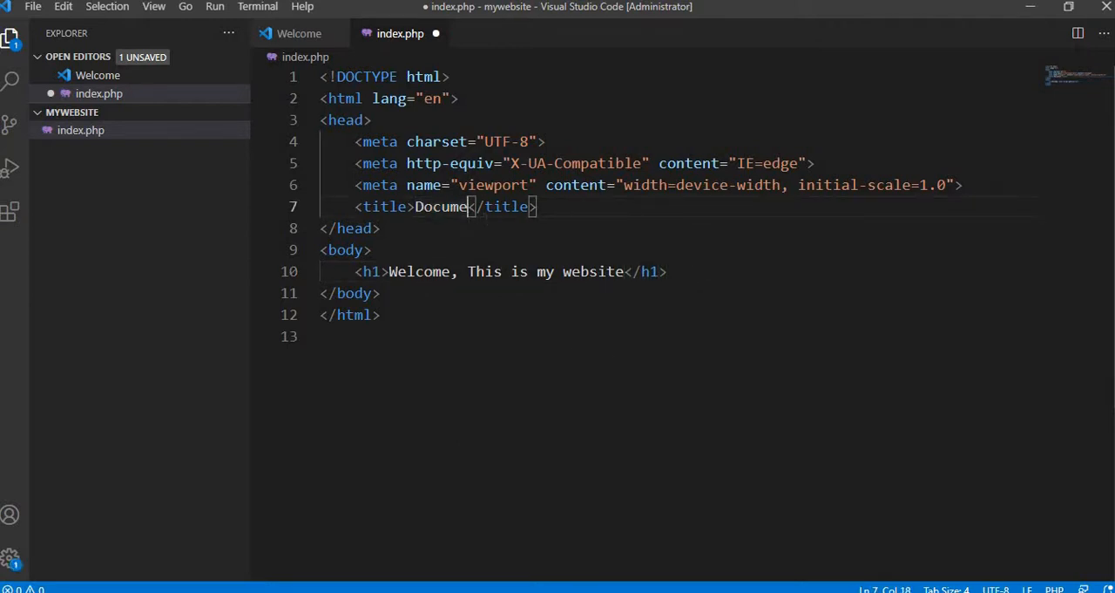
key(BackSpace)
key(BackSpace)
text(M)
text(y we)
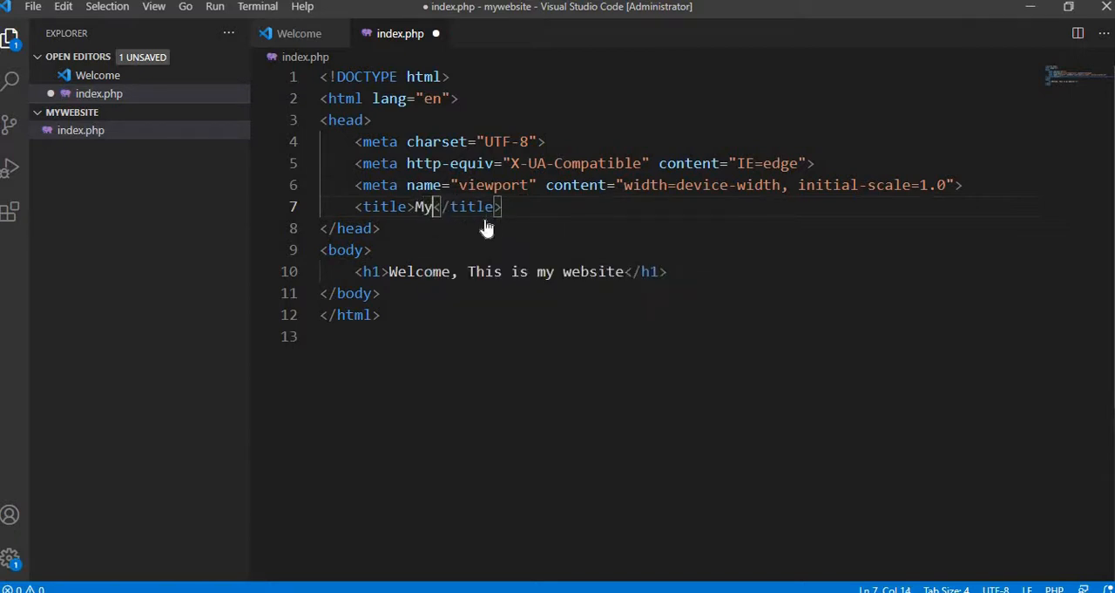
text(bsite)
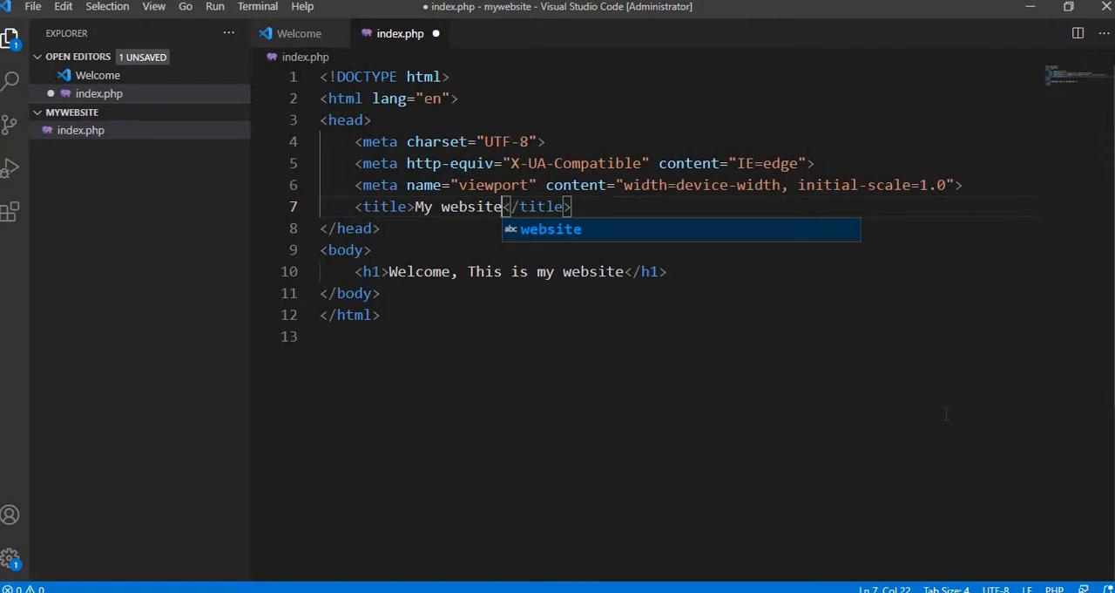
key(ctrl+s)
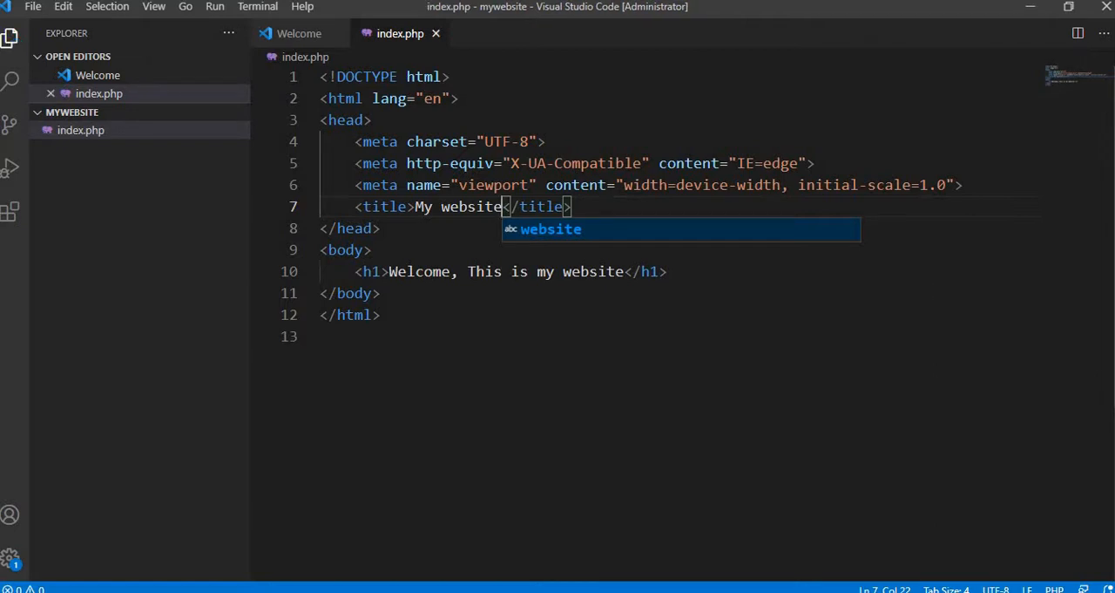
- Switch to Chrome, load localhost/mywebsite/index.php in the current tab and check the page's heading
mouse_move(676, 589)
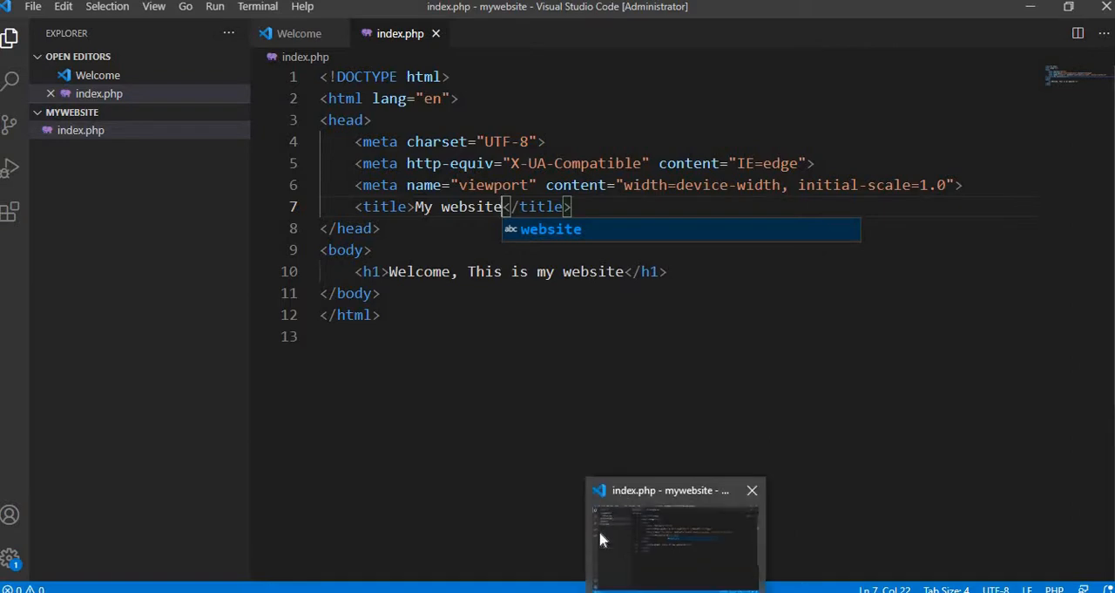
click(558, 591)
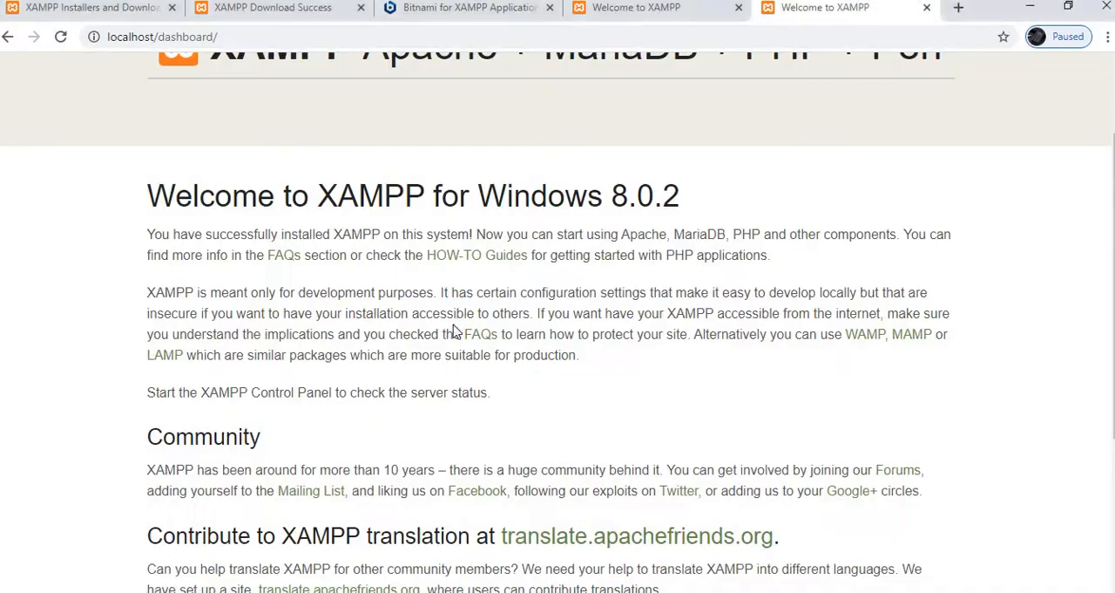
click(225, 34)
text(lo)
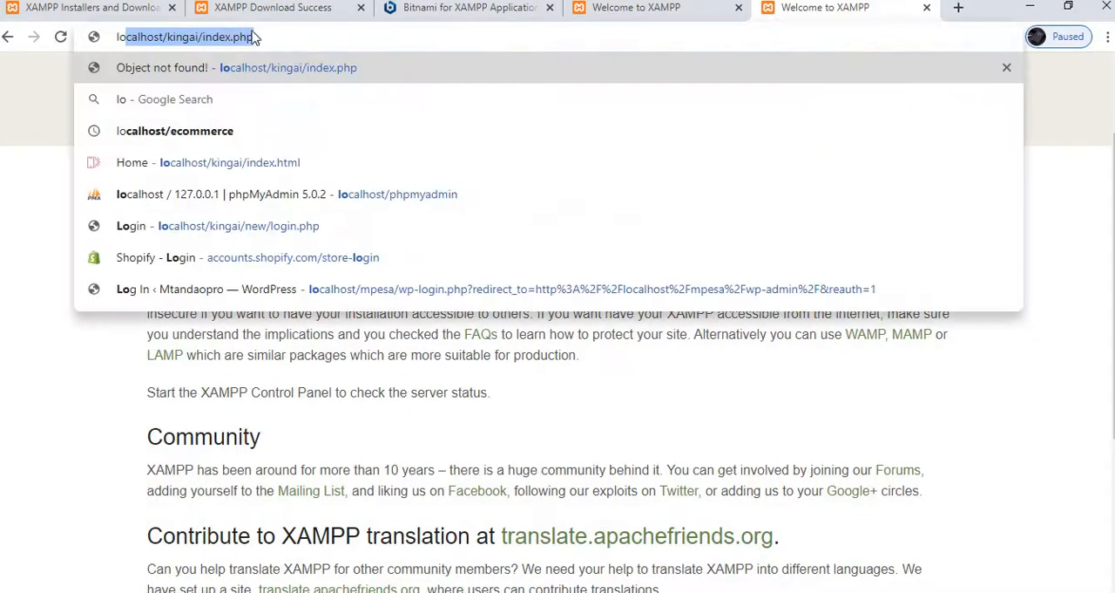
drag(281, 37, 169, 39)
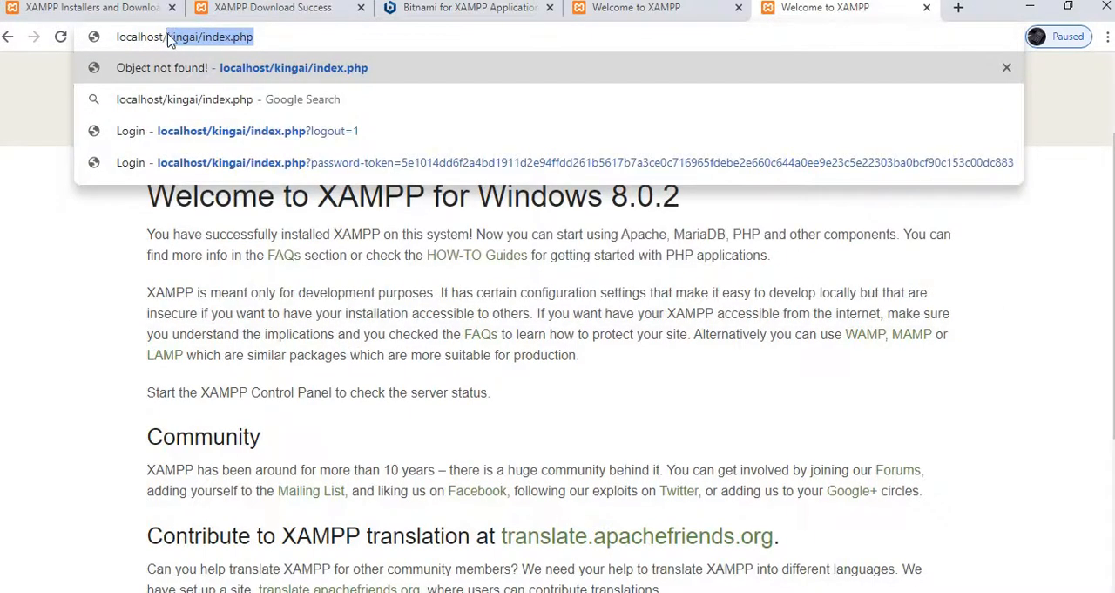
key(BackSpace)
text(m)
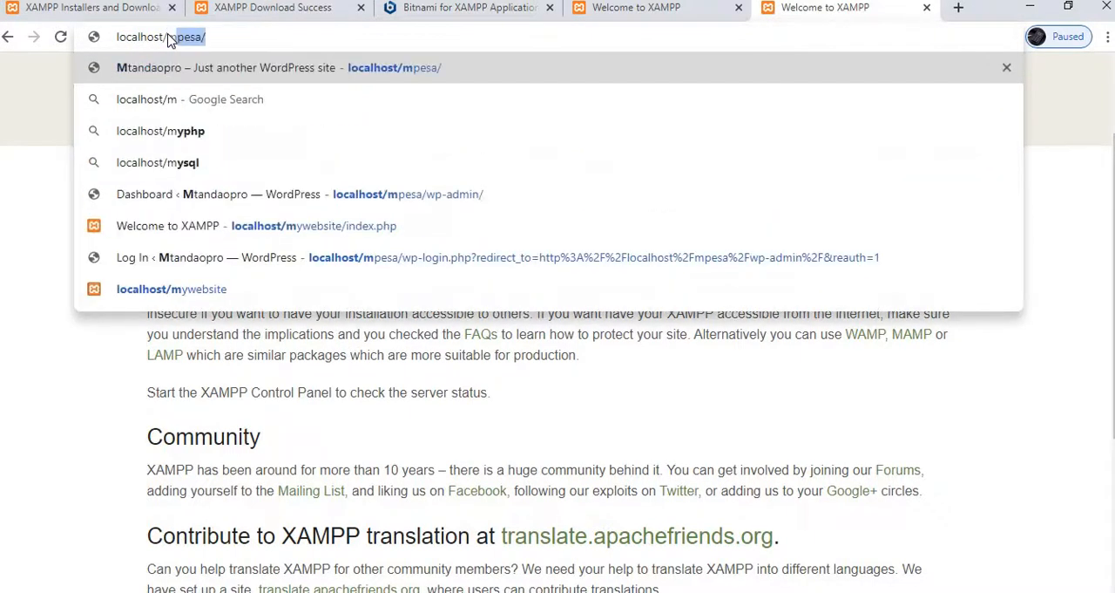
text(ywebsi)
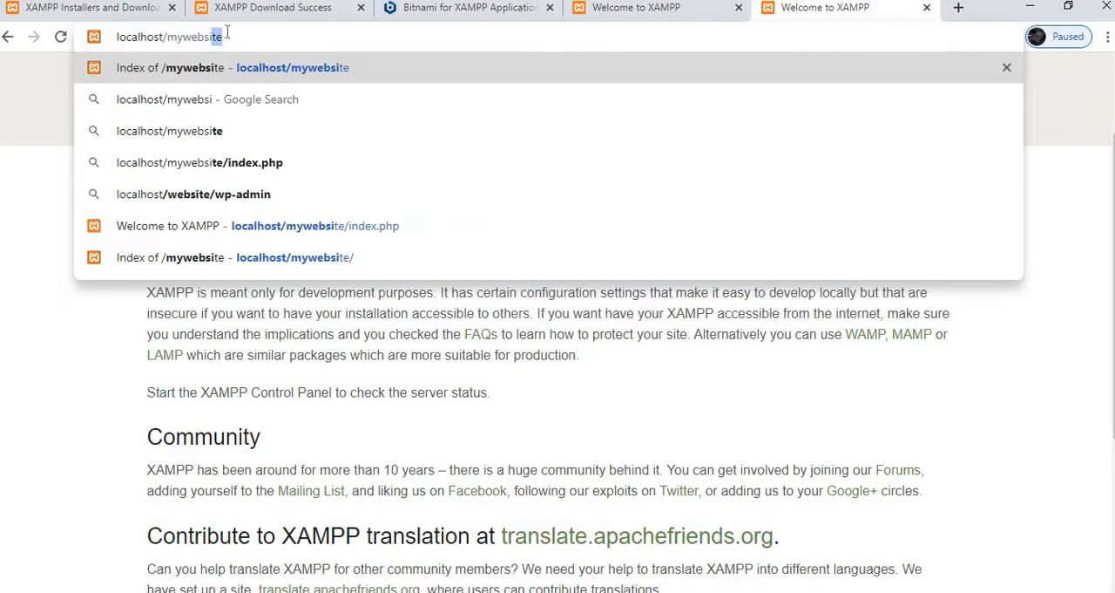
text(te/)
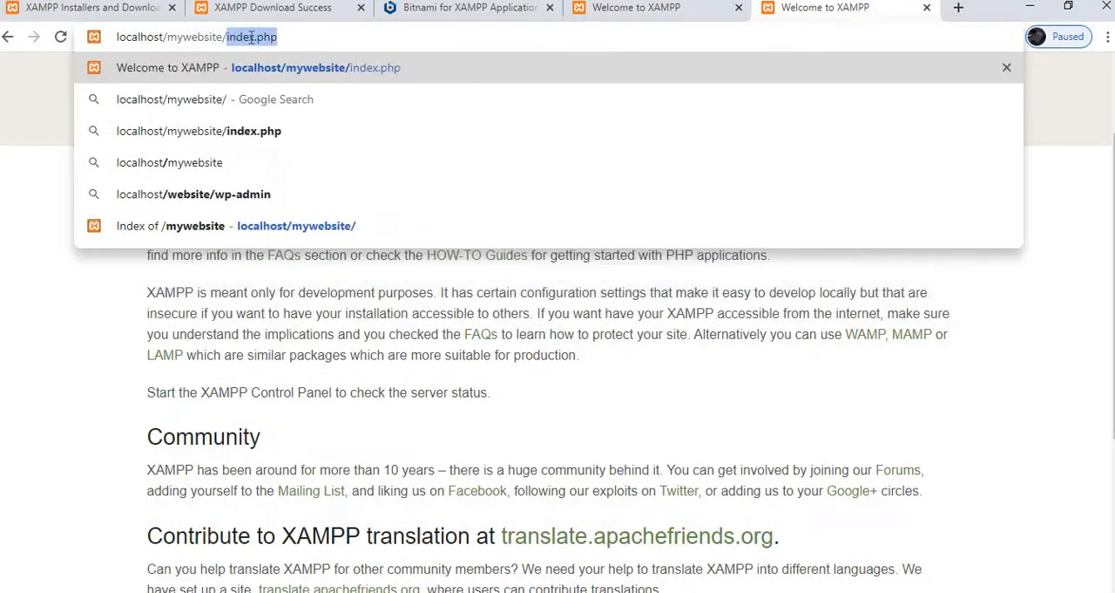
click(323, 35)
key(Return)
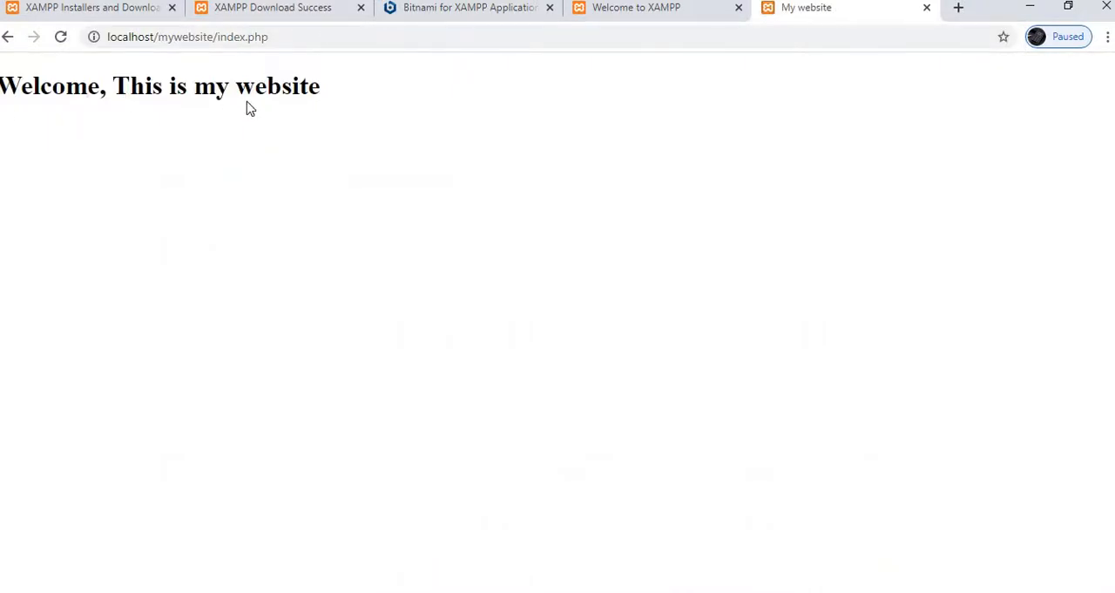
drag(170, 104, 2, 89)
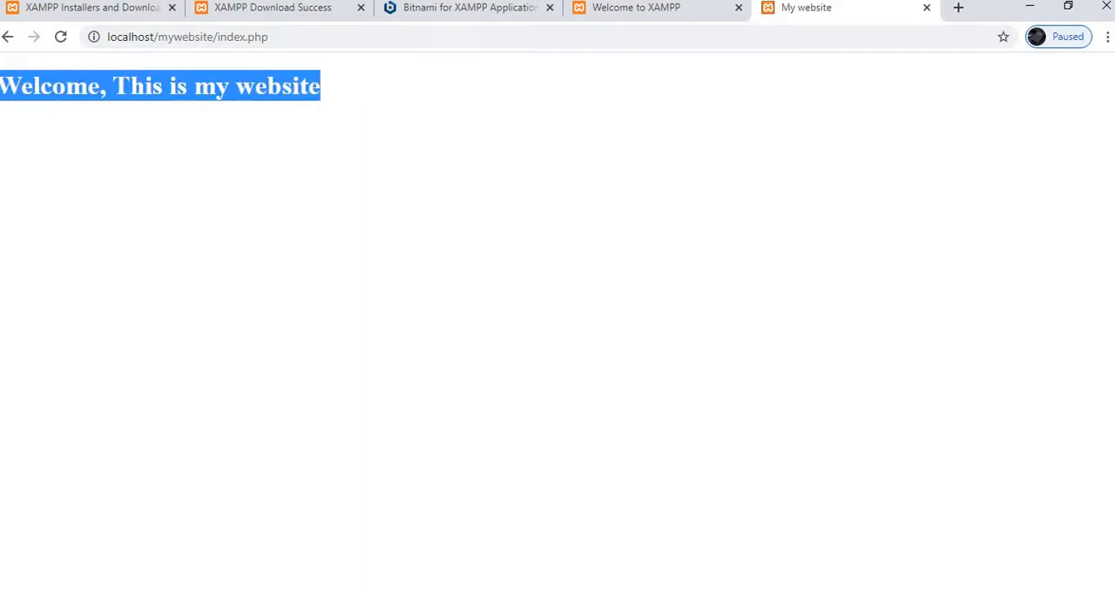
click(123, 213)
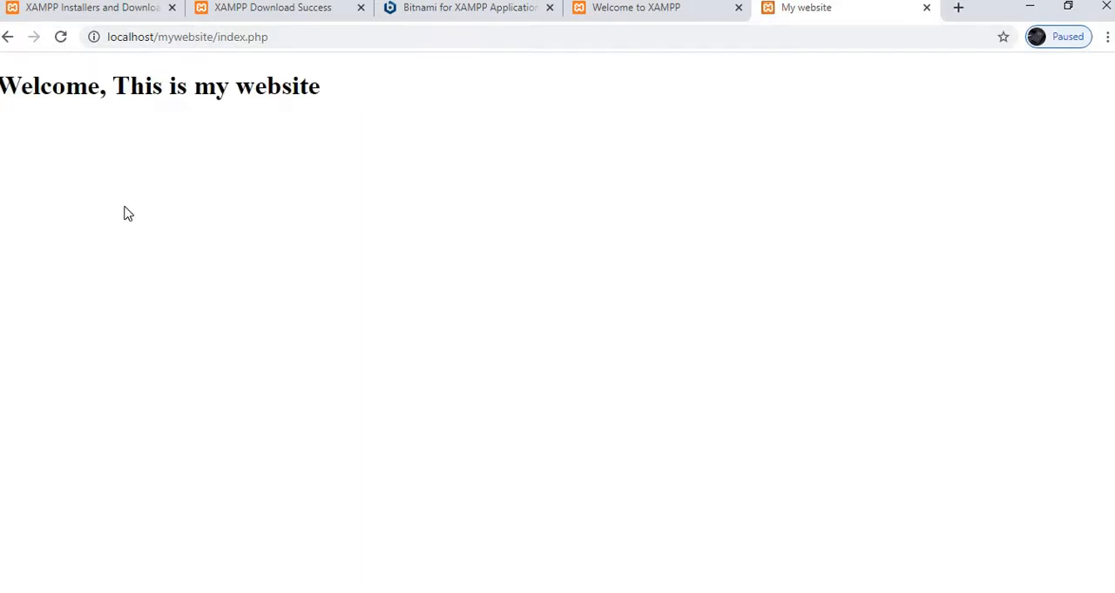